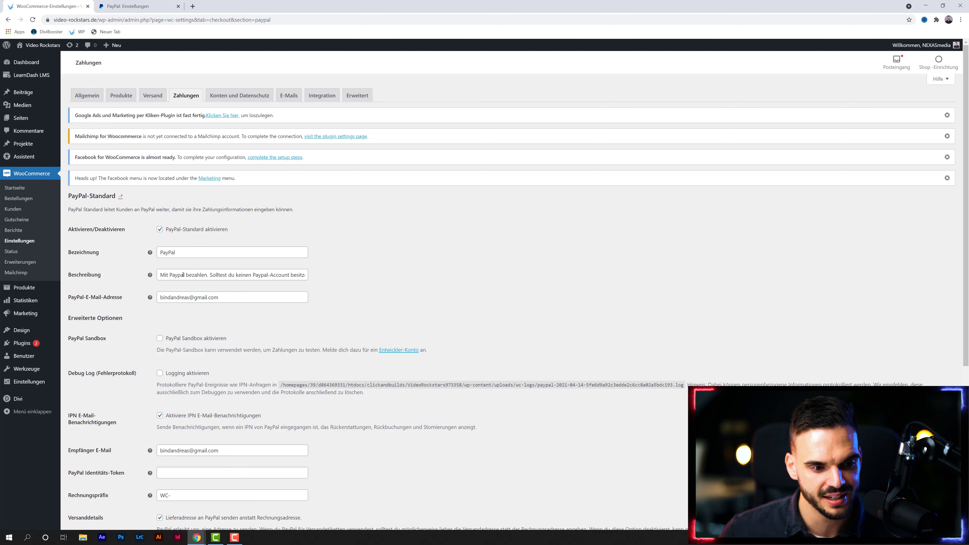
Step: Select the existing PayPal e-mail address in the settings field
click(346, 275)
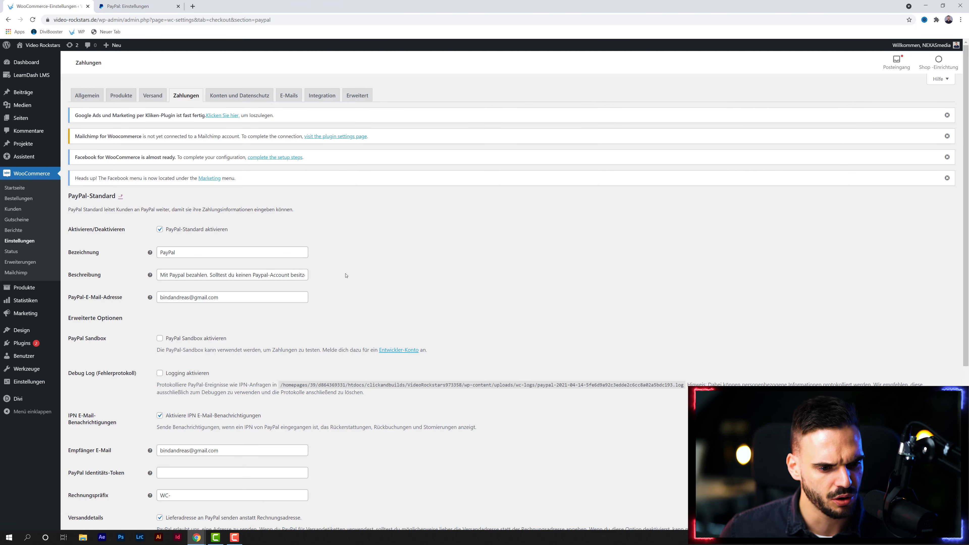
triple_click(242, 298)
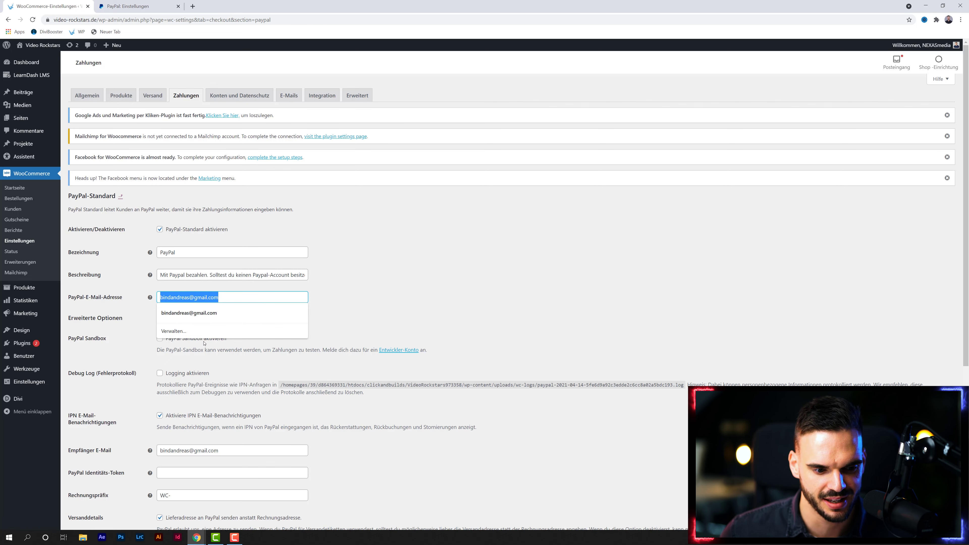
click(395, 300)
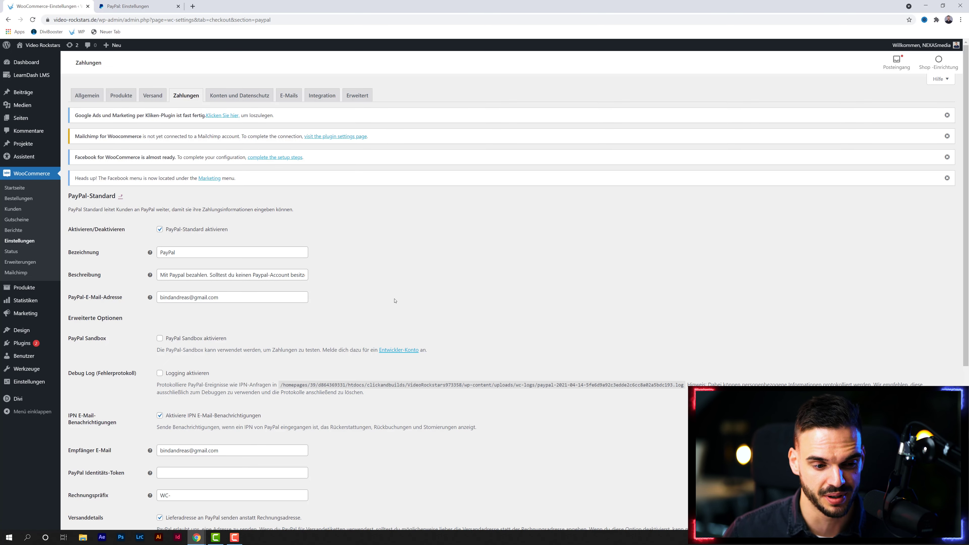
triple_click(235, 299)
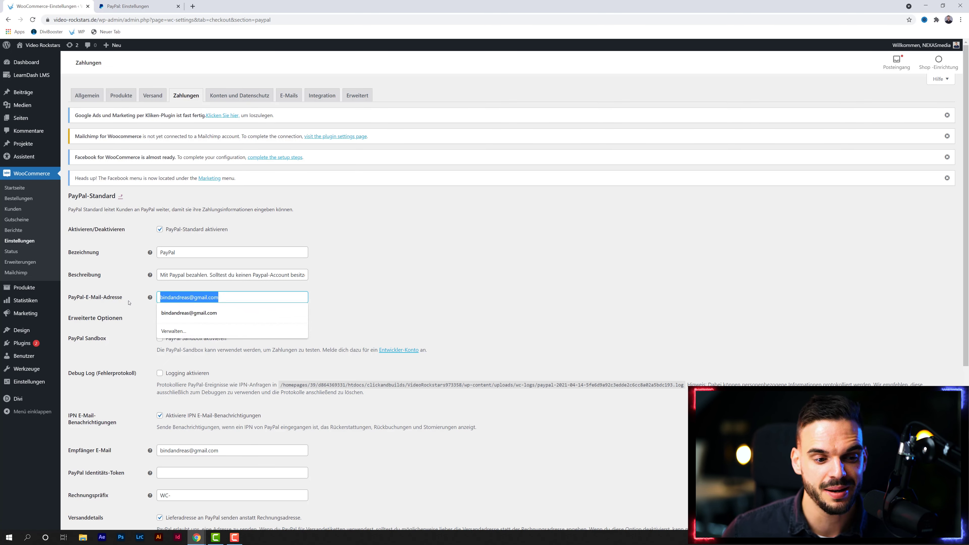
click(448, 301)
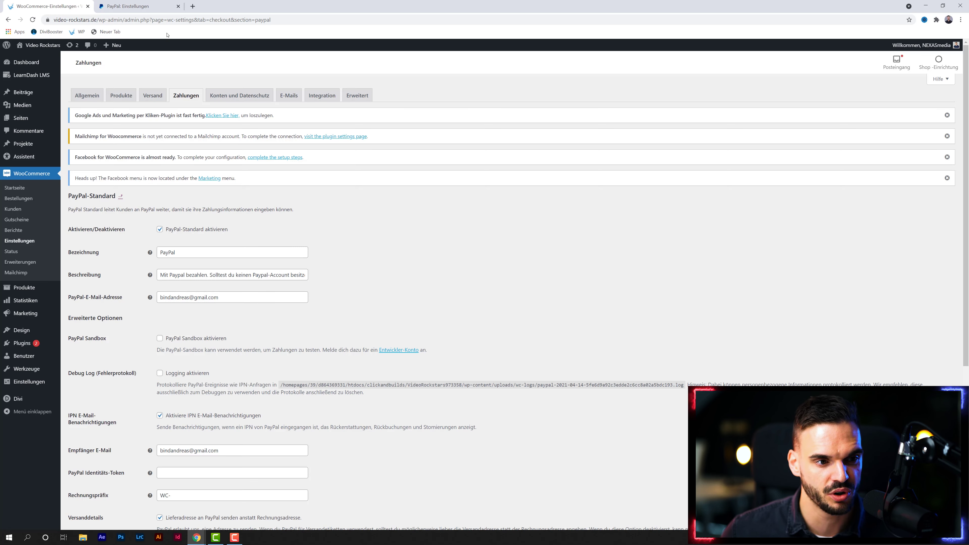
Step: In the PayPal tab, load the paypal.com/de/business page
click(130, 6)
drag(82, 22, 257, 25)
text(business)
key(Return)
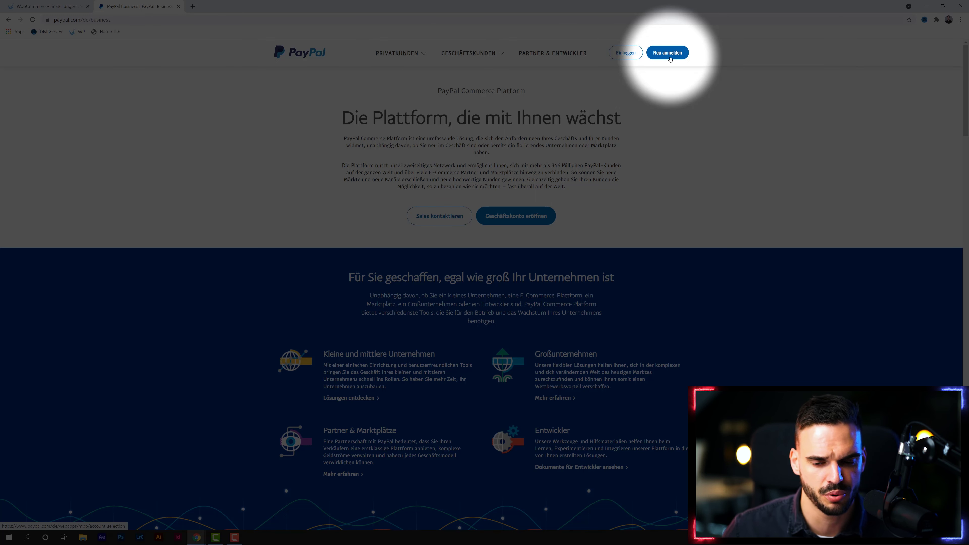
Step: Sign in to the PayPal business account with SMS verification
click(625, 52)
click(461, 152)
key(Return)
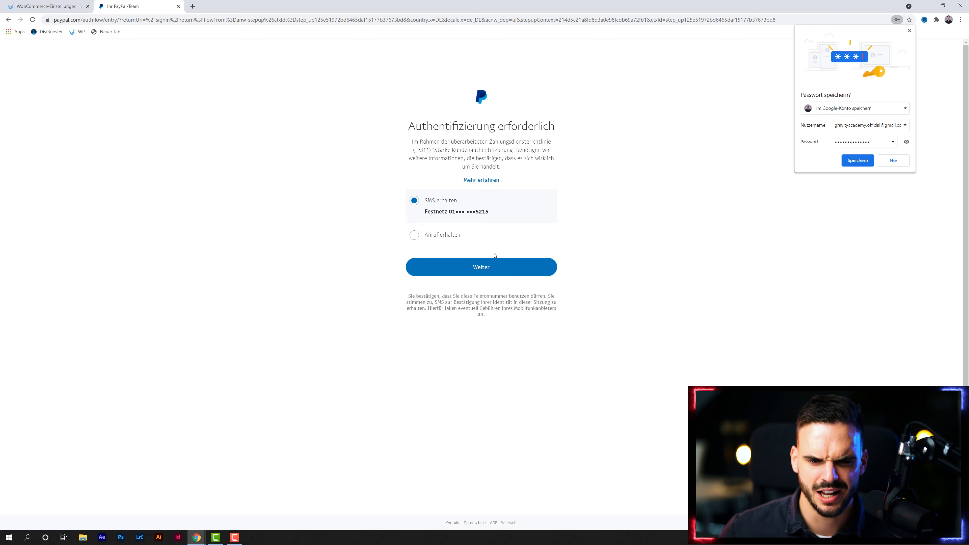
click(475, 270)
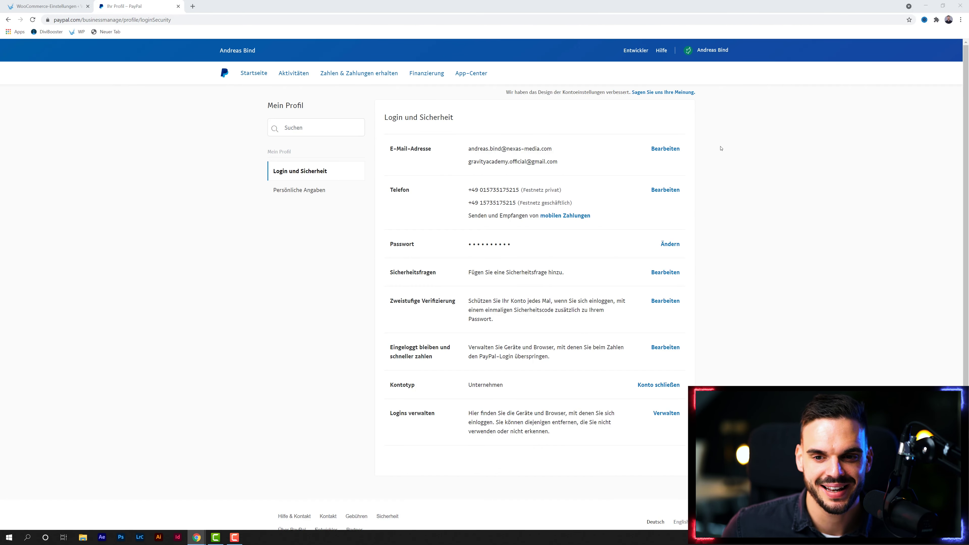
Step: Open the E-Mail-Adresse settings under Profil und Einstellungen, showing the two account addresses
click(720, 57)
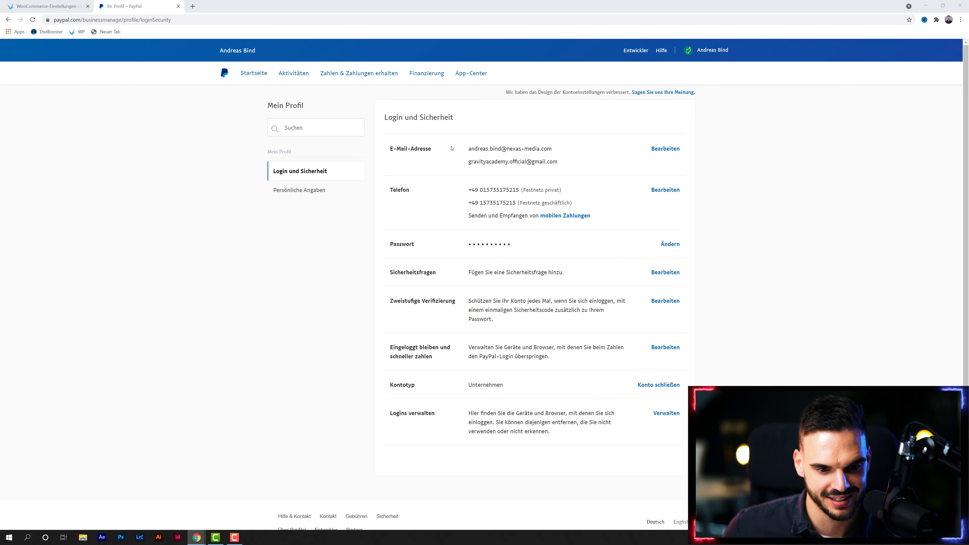
drag(391, 302, 455, 303)
click(763, 331)
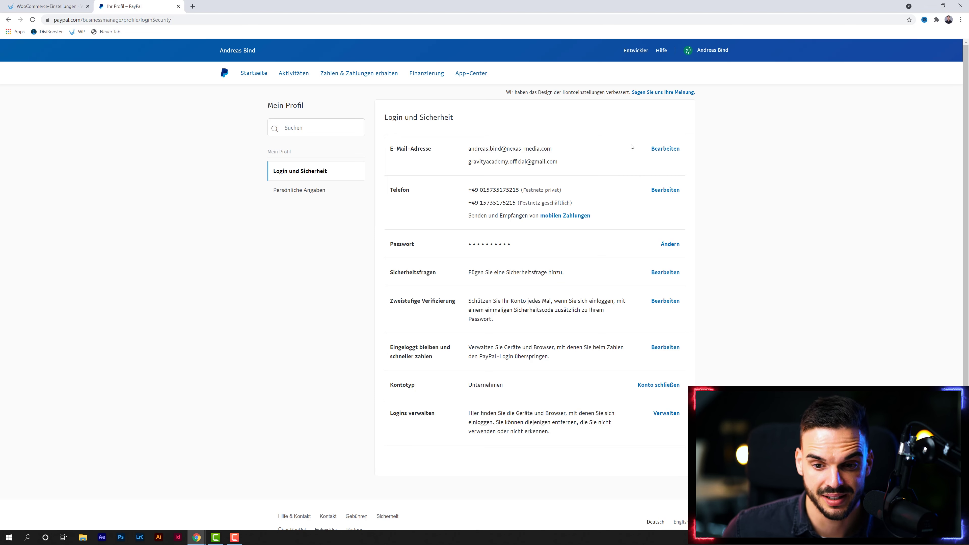
click(669, 150)
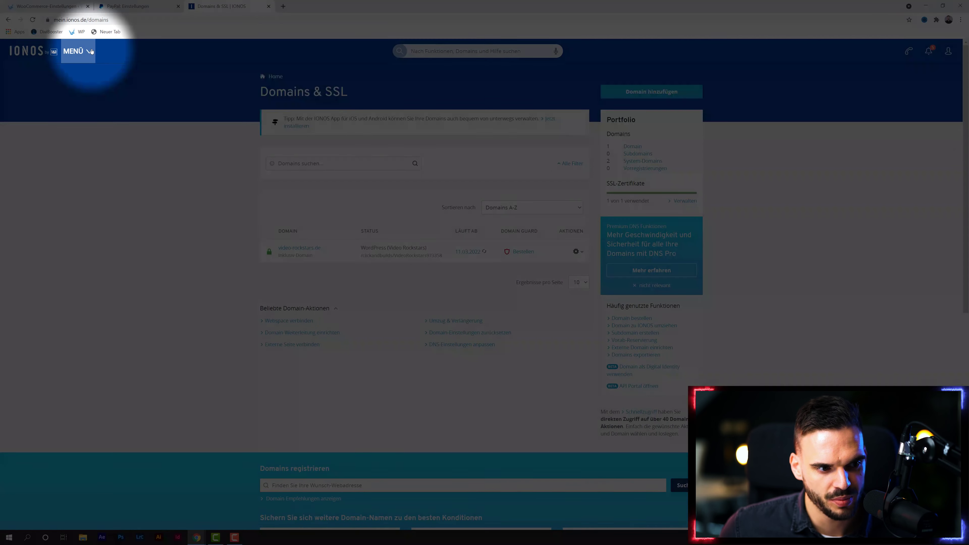
Step: Open Domains & SSL and choose E-Mail-Adresse anlegen for video-rockstars.de
click(92, 51)
click(300, 104)
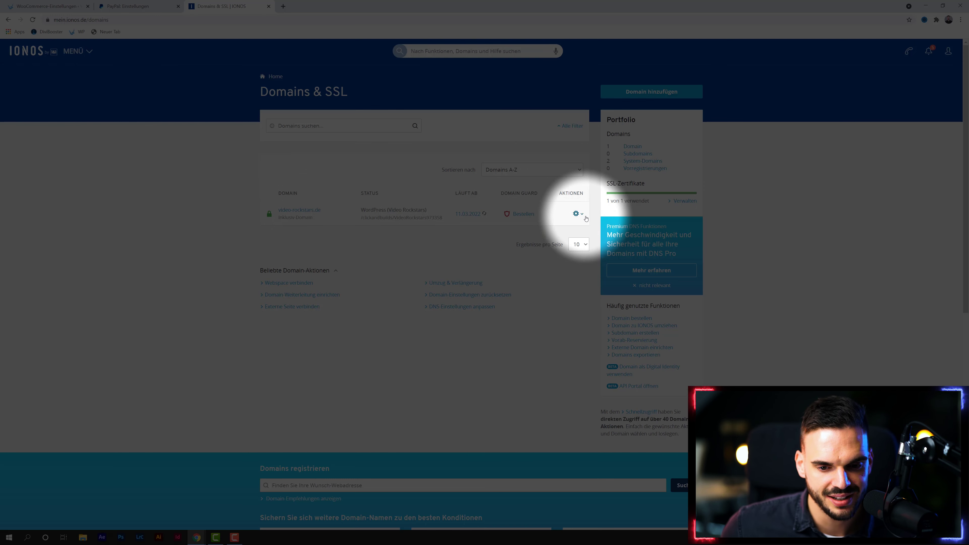
click(578, 215)
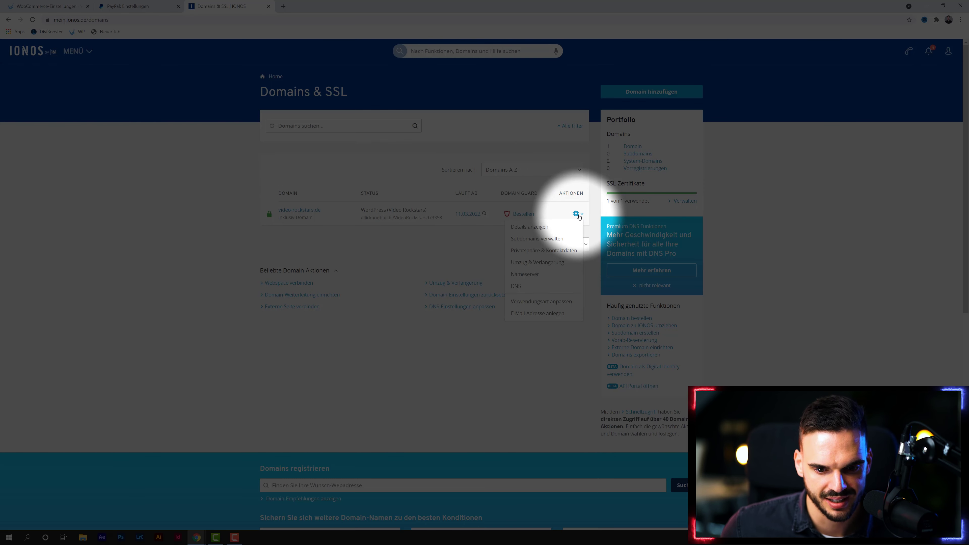
click(535, 317)
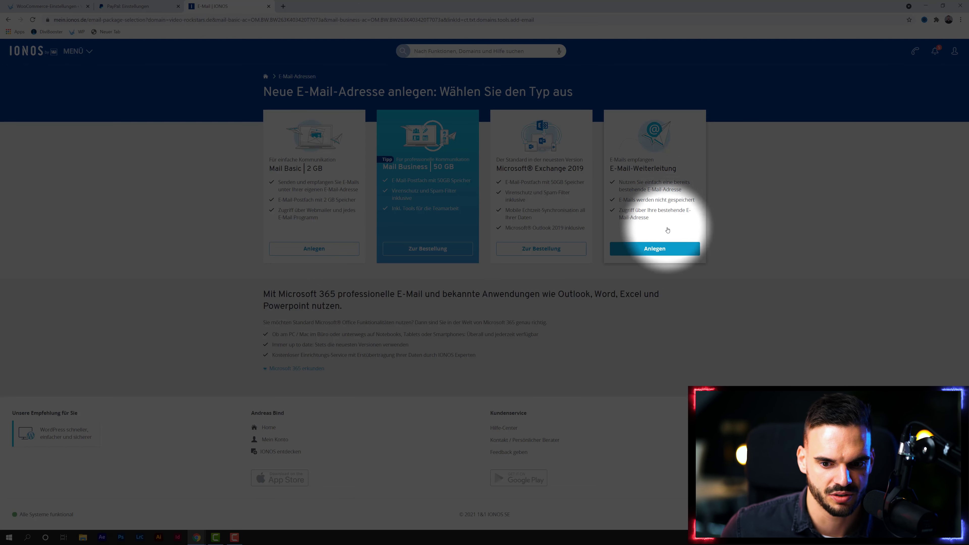
Step: Save an E-Mail-Weiterleitung named zahlung that forwards to the existing mailbox
click(655, 249)
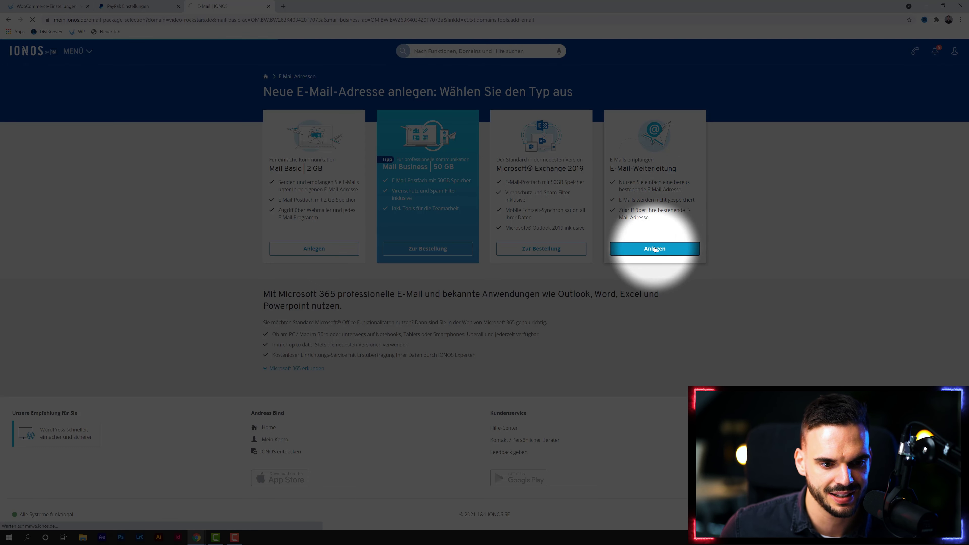
click(472, 184)
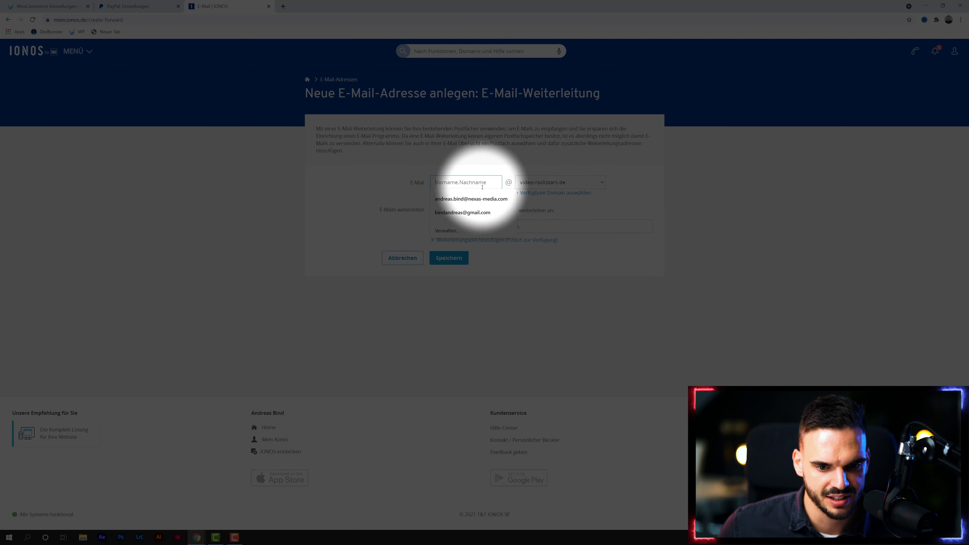
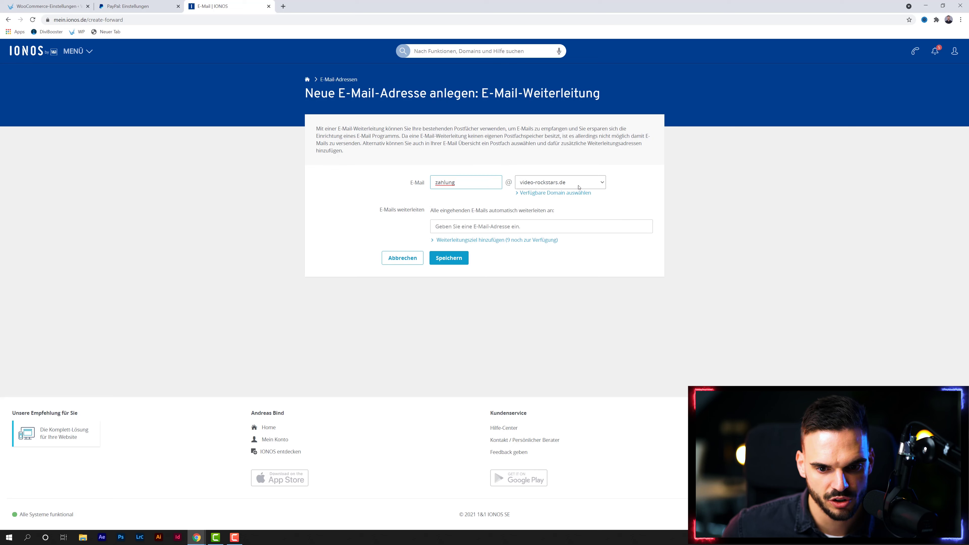
click(504, 226)
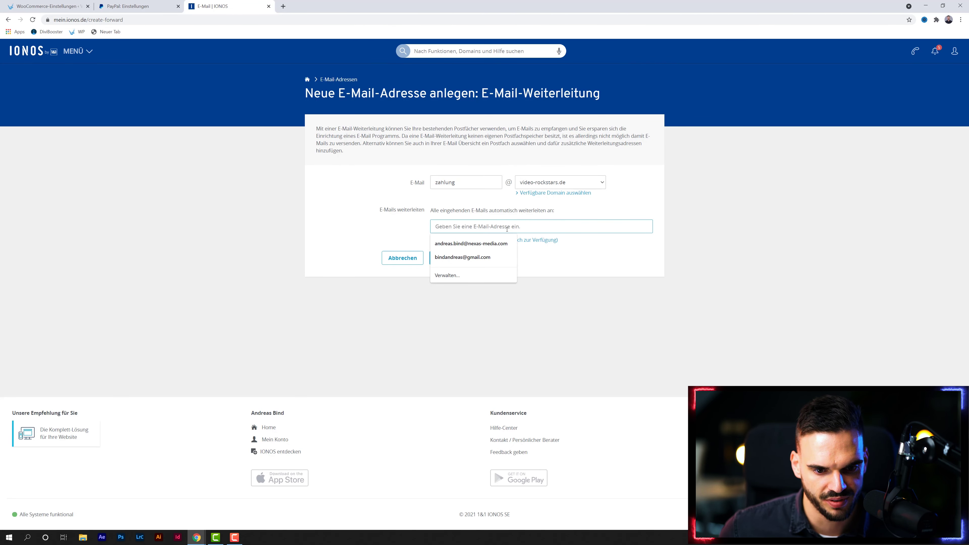
click(500, 243)
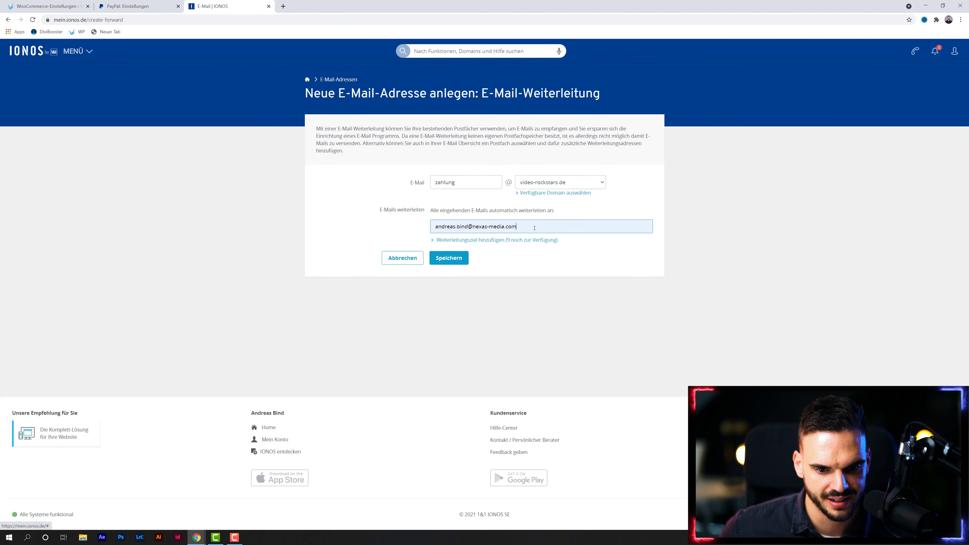
click(644, 255)
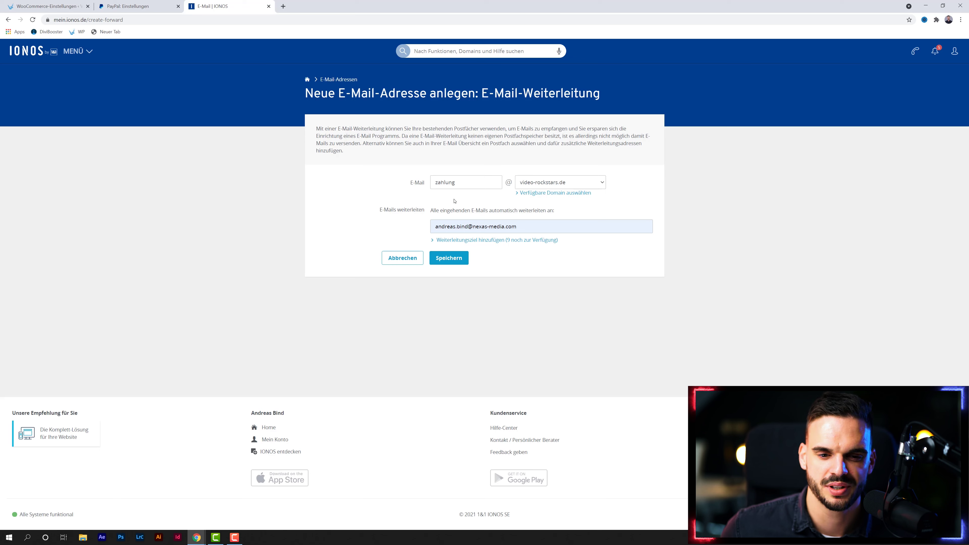
click(455, 261)
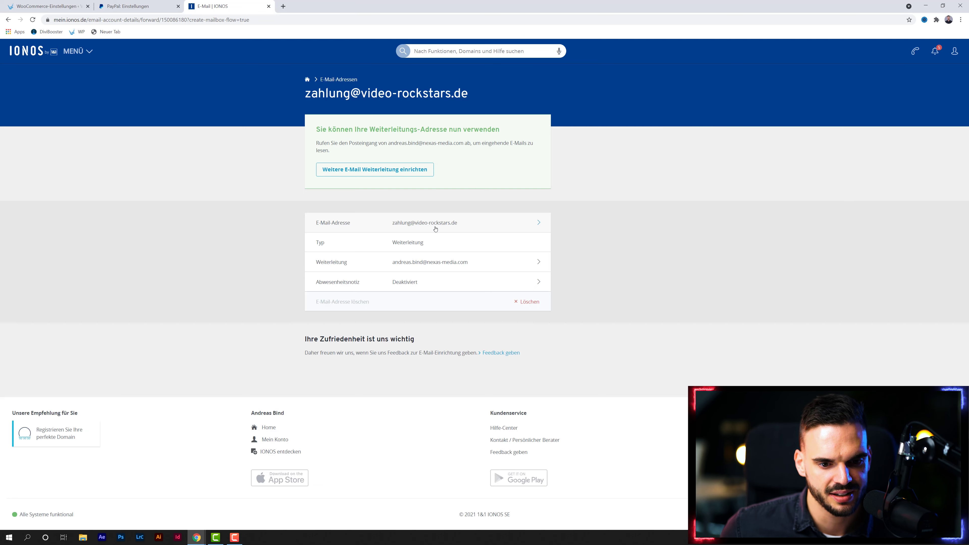
click(128, 6)
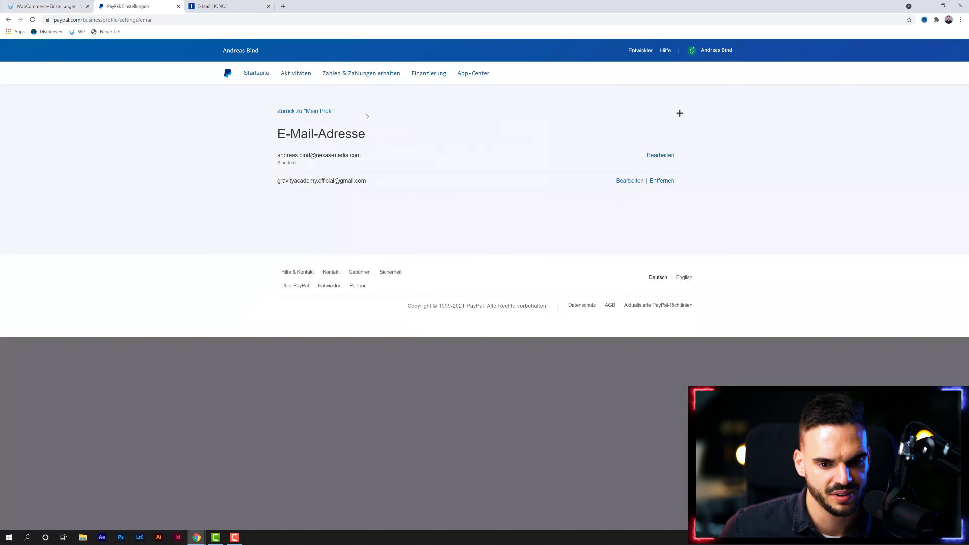
click(680, 114)
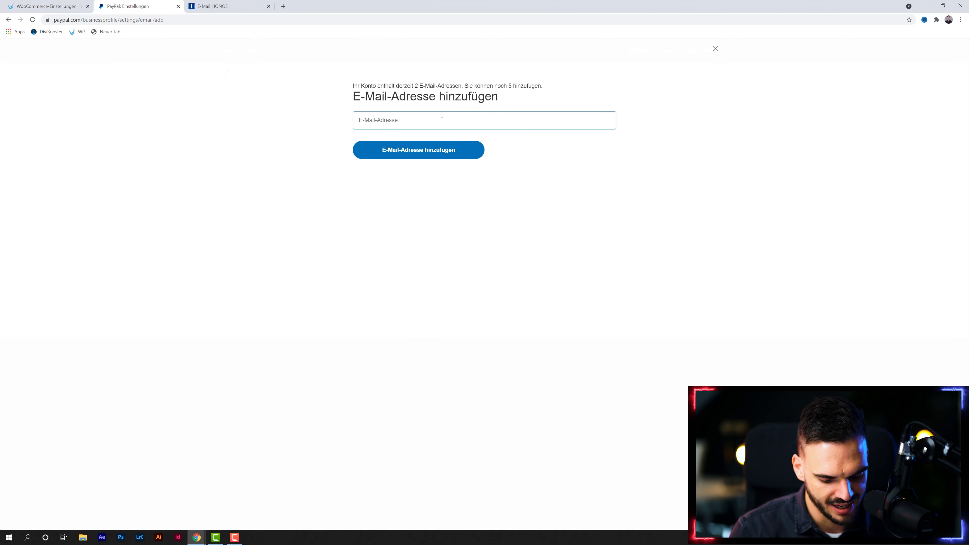
click(442, 116)
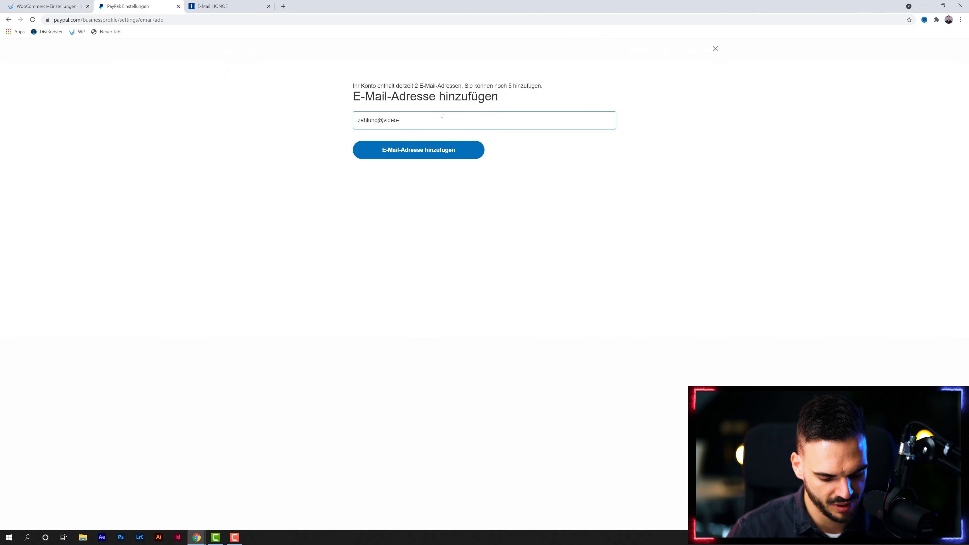
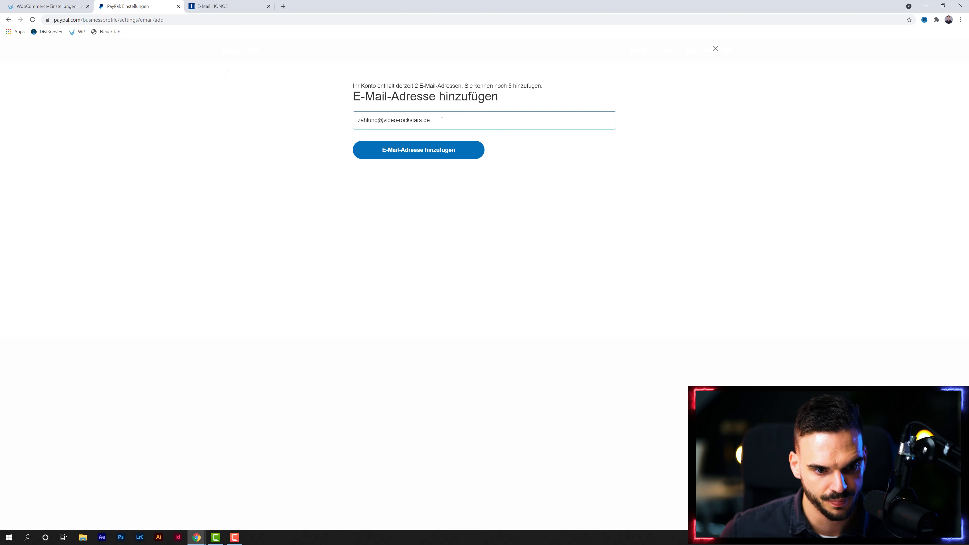
click(406, 154)
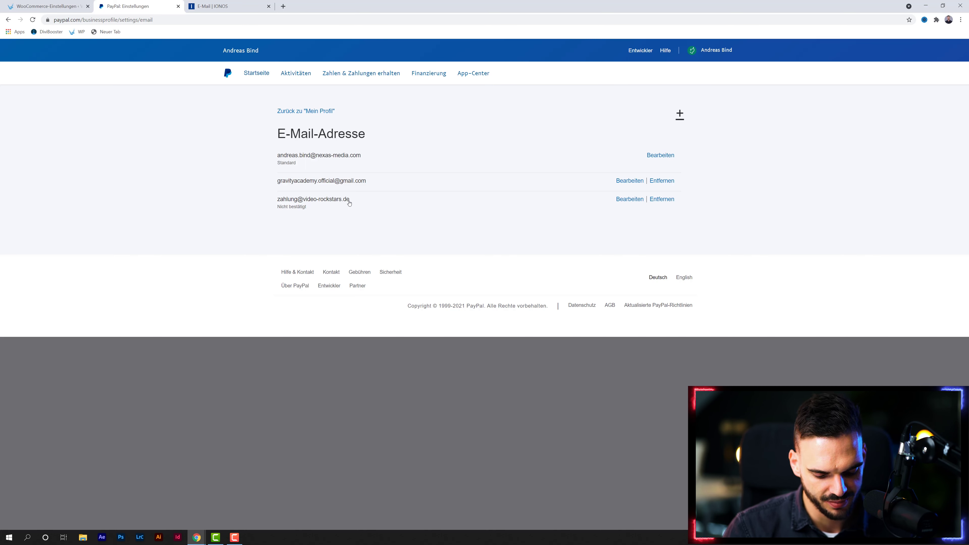
click(181, 19)
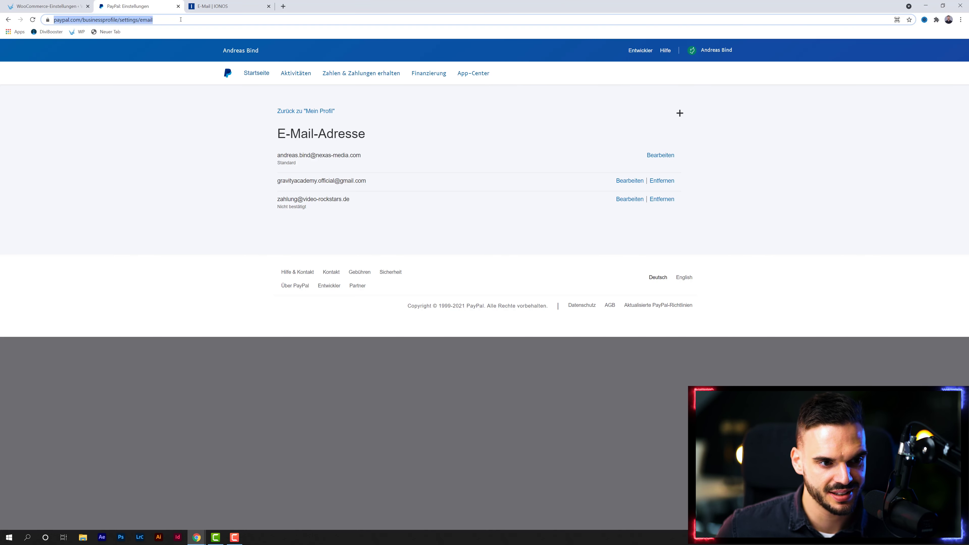
Step: Reload and sign in with the new zahlung address, entering the SMS security code
key(Return)
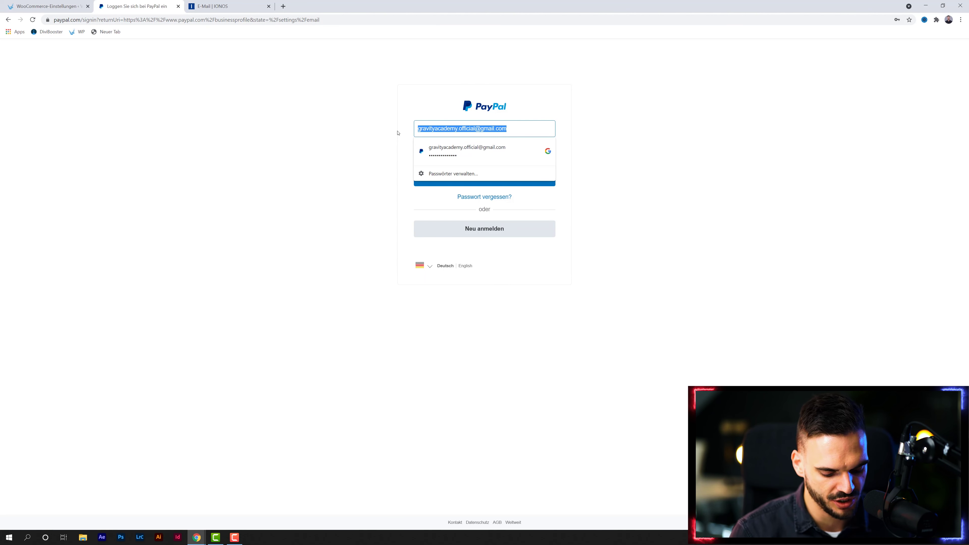
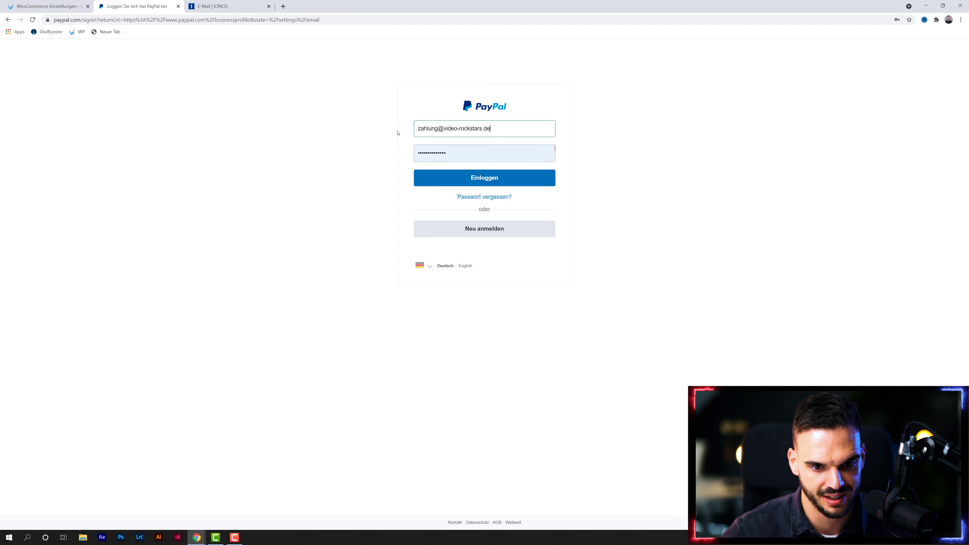
key(Return)
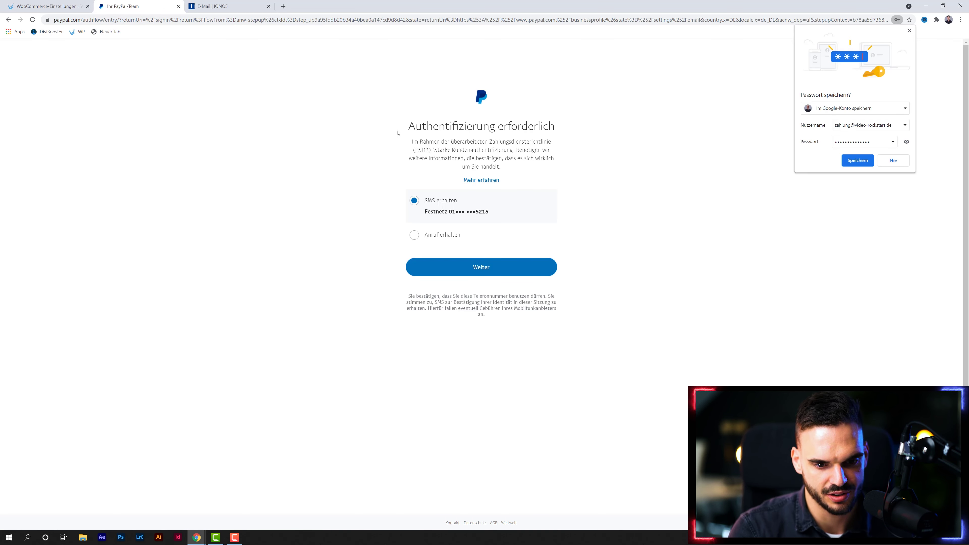
click(487, 271)
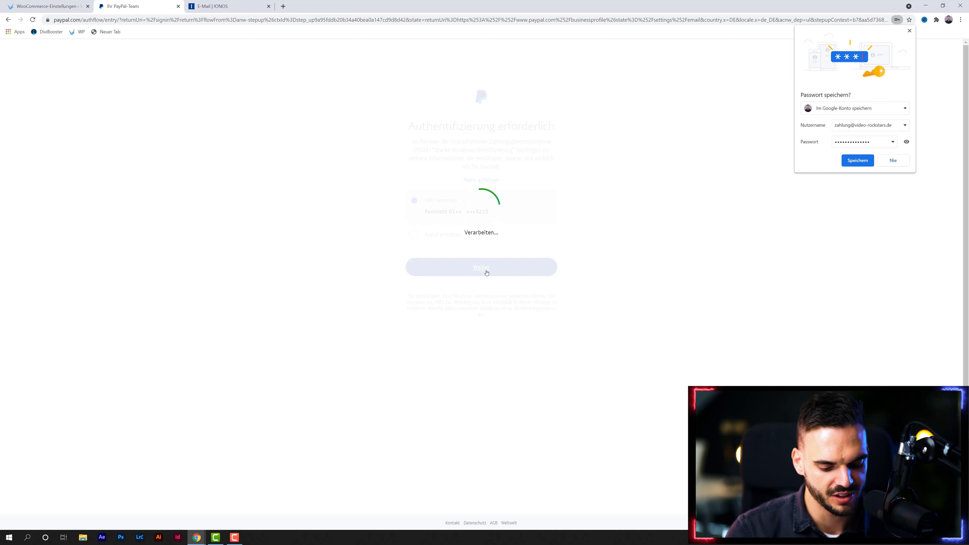
click(465, 190)
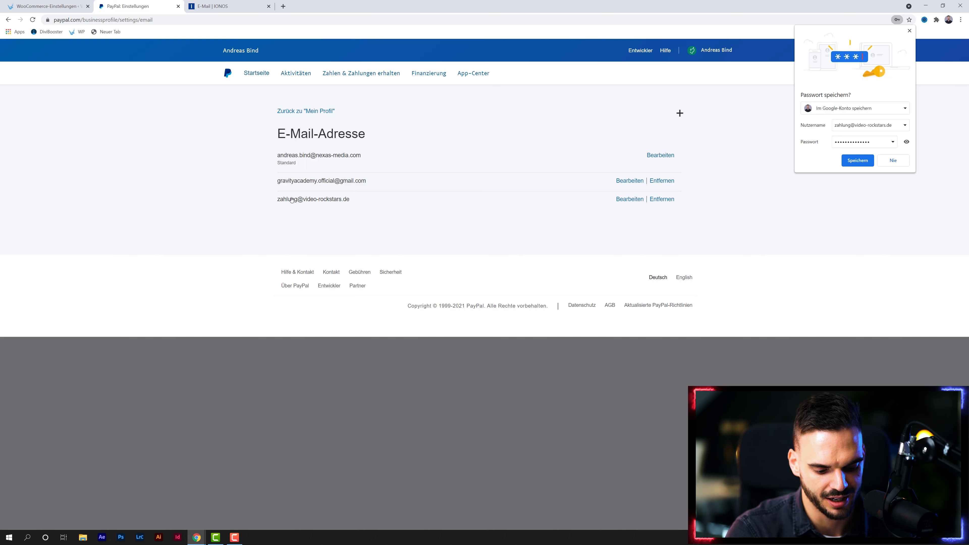
Step: Copy the newly confirmed payment address
double_click(346, 199)
drag(275, 201, 349, 200)
key(ctrl+c)
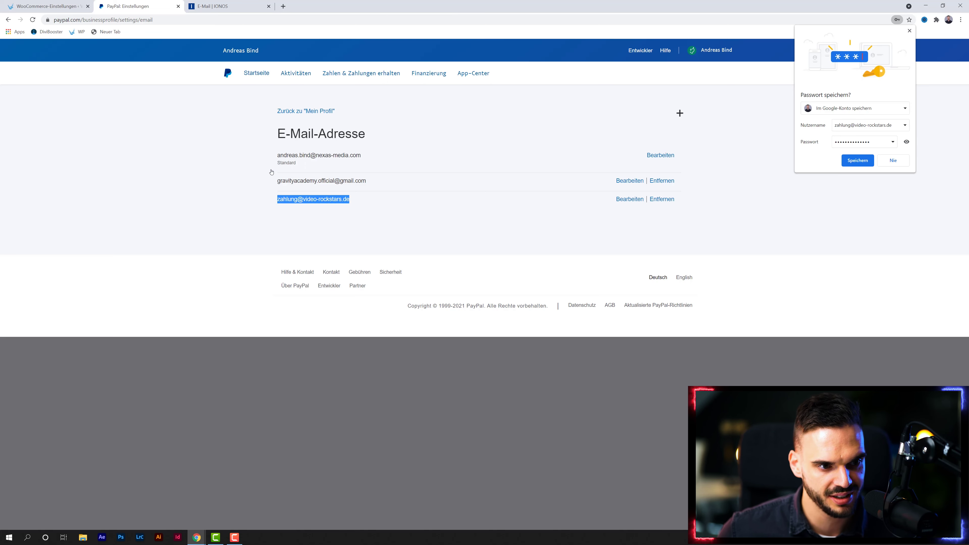
click(46, 3)
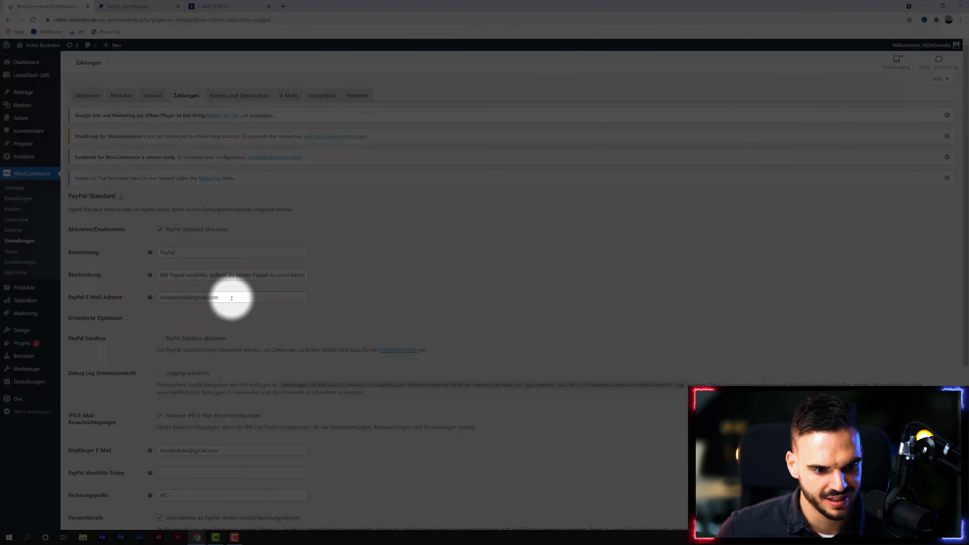
Step: Put the new payment address into PayPal-E-Mail-Adresse and Empfänger E-Mail
drag(232, 296, 121, 298)
key(ctrl+v)
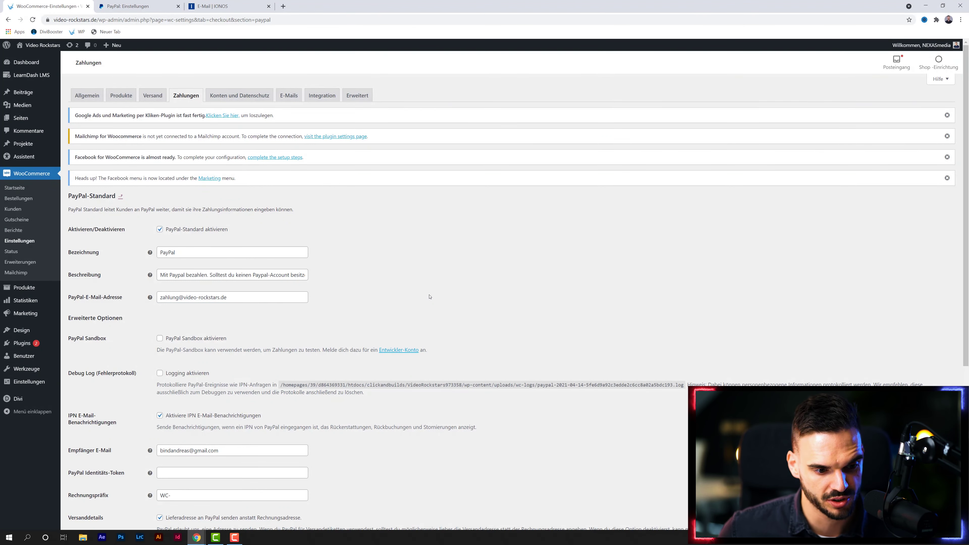
scroll(435, 287, down, 6)
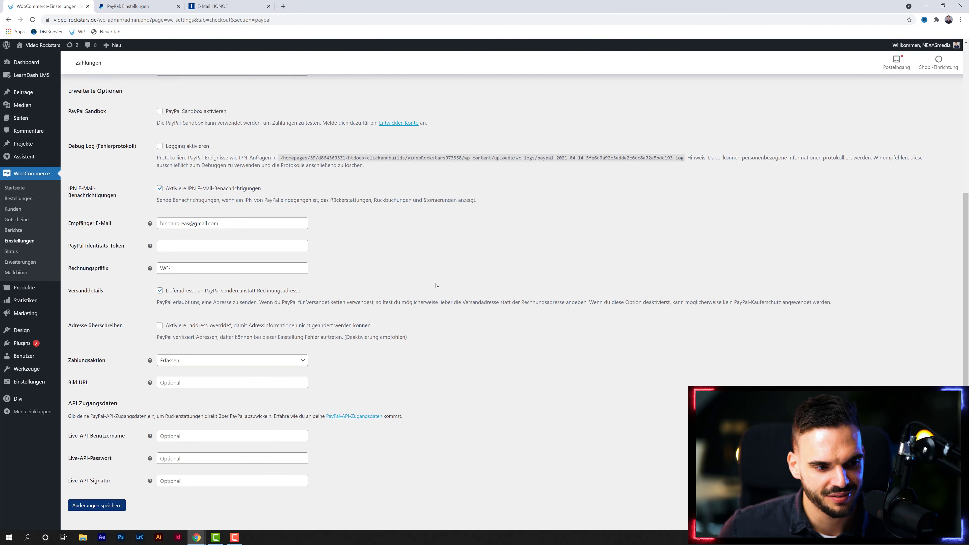
click(231, 226)
click(191, 240)
scroll(353, 291, up, 3)
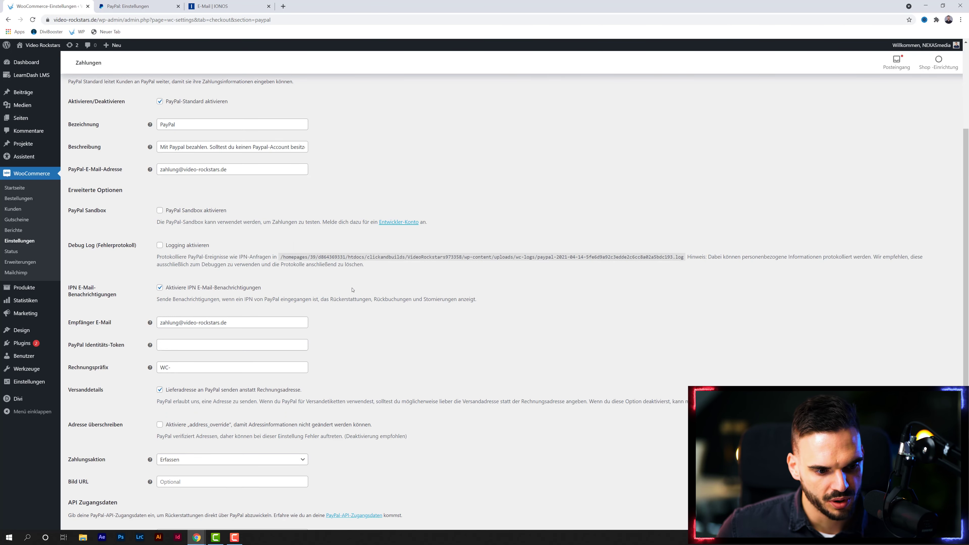
Step: Change the Rechnungspräfix from WC- to VR- and save the settings
click(170, 369)
click(379, 368)
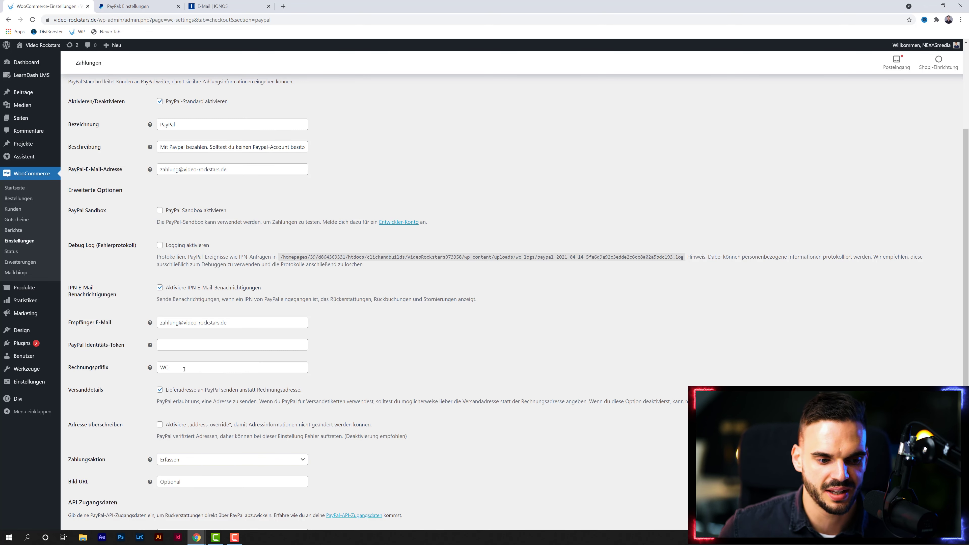
click(172, 368)
key(BackSpace)
key(BackSpace)
text(VR-)
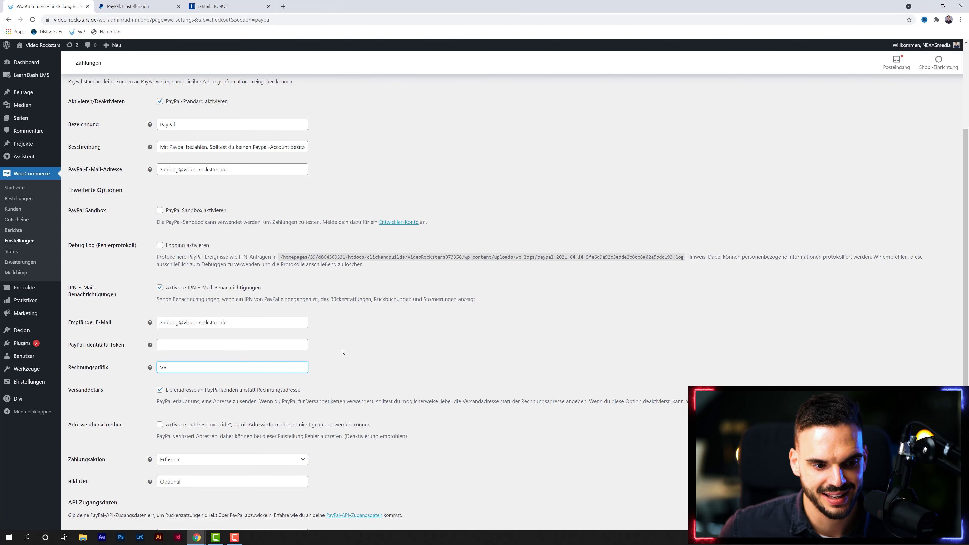
scroll(343, 352, down, 3)
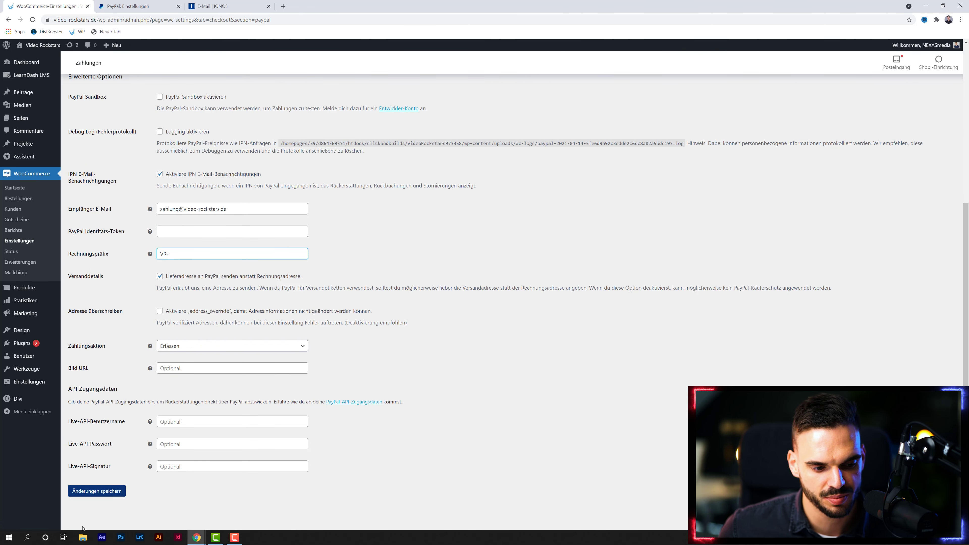
click(107, 492)
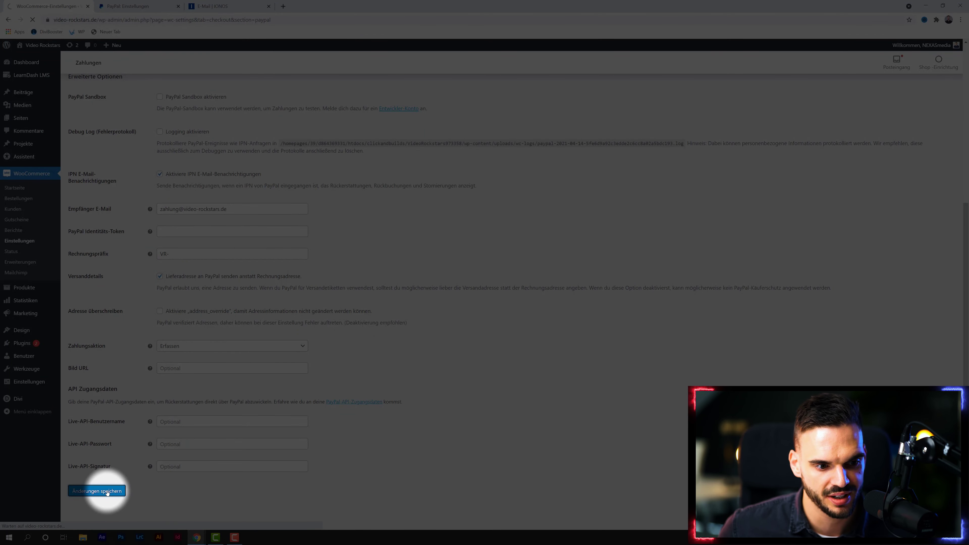
Step: Start a new virtual product with a Regulärer Preis of 1
mouse_move(29, 287)
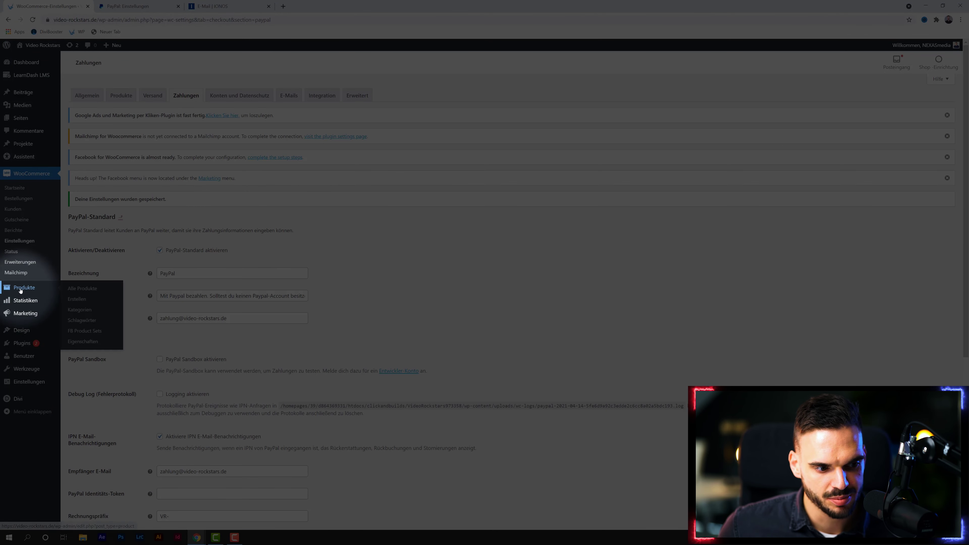
click(78, 300)
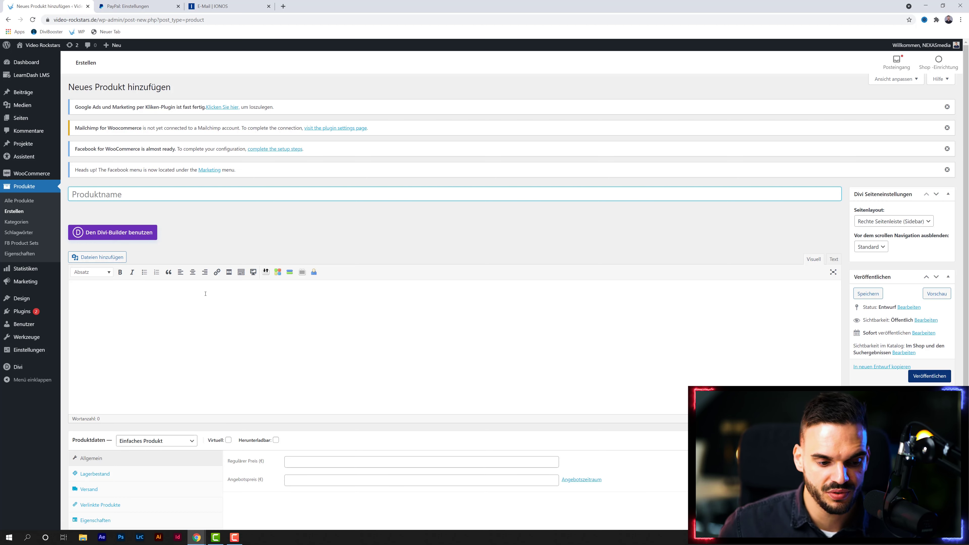
scroll(214, 305, down, 3)
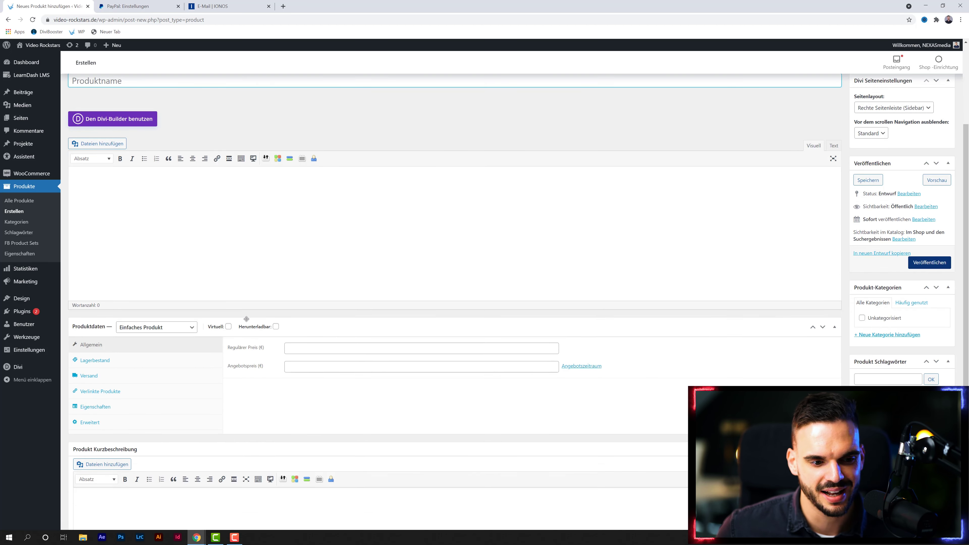
click(229, 327)
click(370, 350)
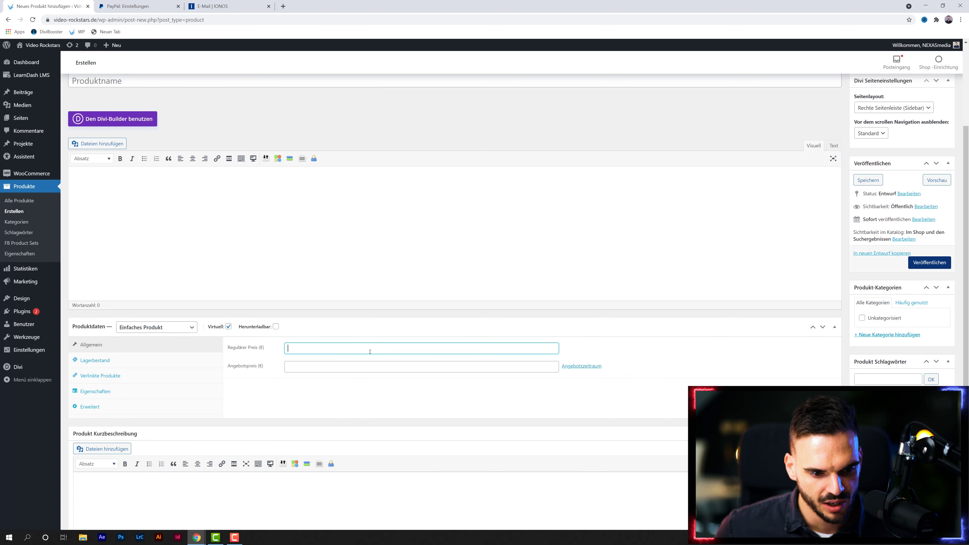
text(1)
click(634, 381)
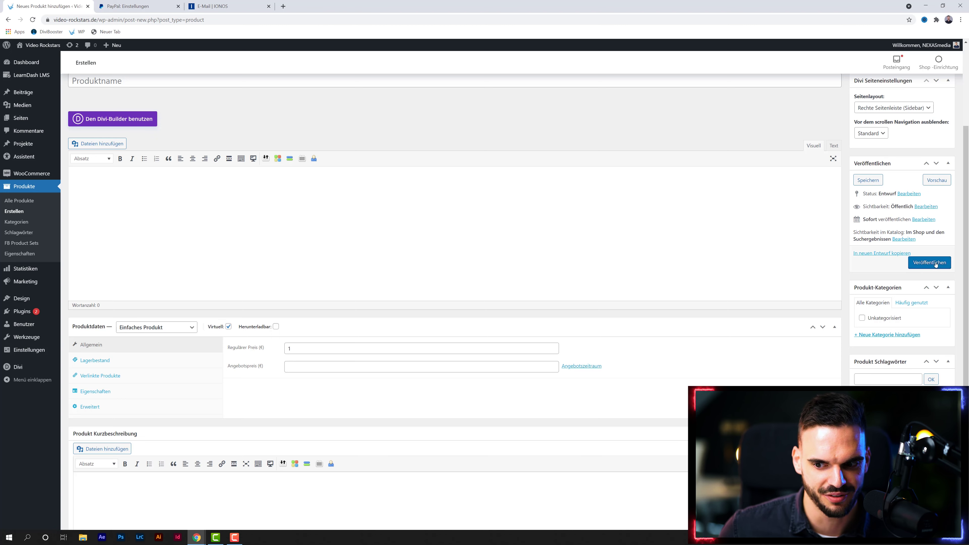
Step: Title the product 'Zahlung Test' and publish it
click(922, 266)
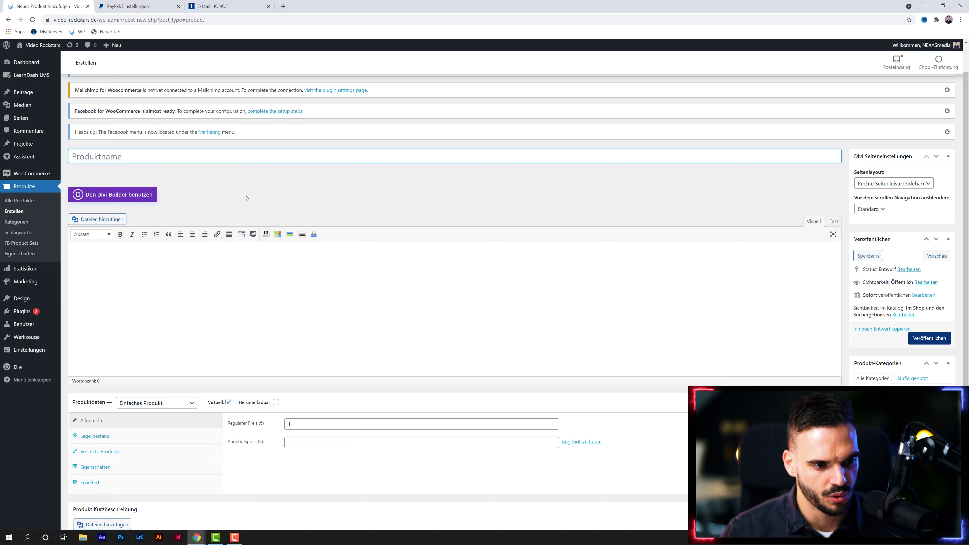
text(Zahlung test)
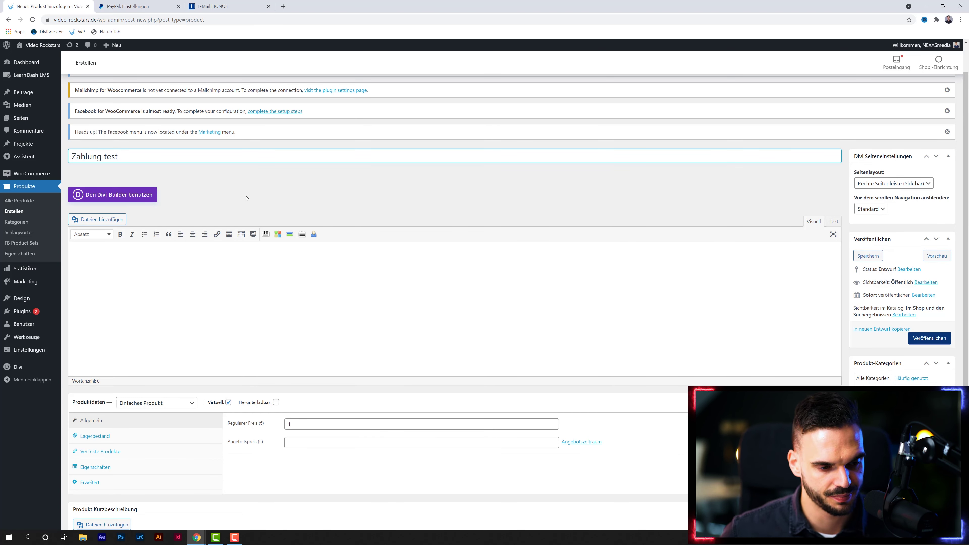
key(BackSpace)
key(BackSpace)
key(BackSpace)
key(BackSpace)
text(Test)
key(Return)
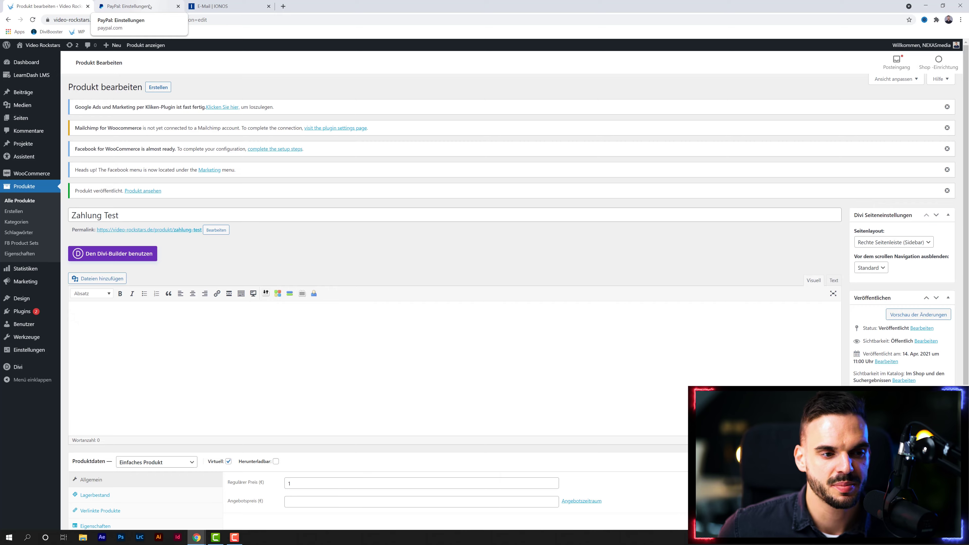
Step: Go to developer.paypal.com
click(149, 6)
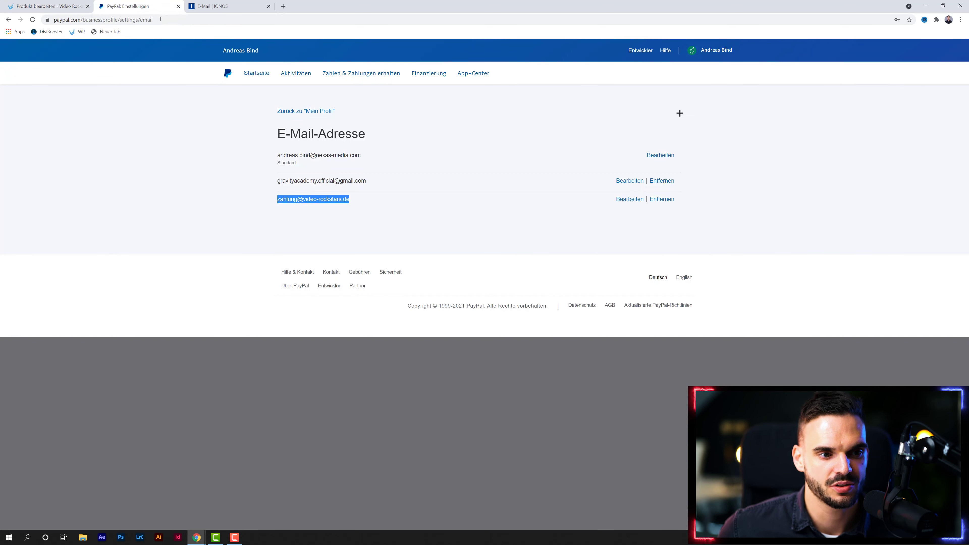
click(177, 23)
text(developer.paypal.com)
key(Return)
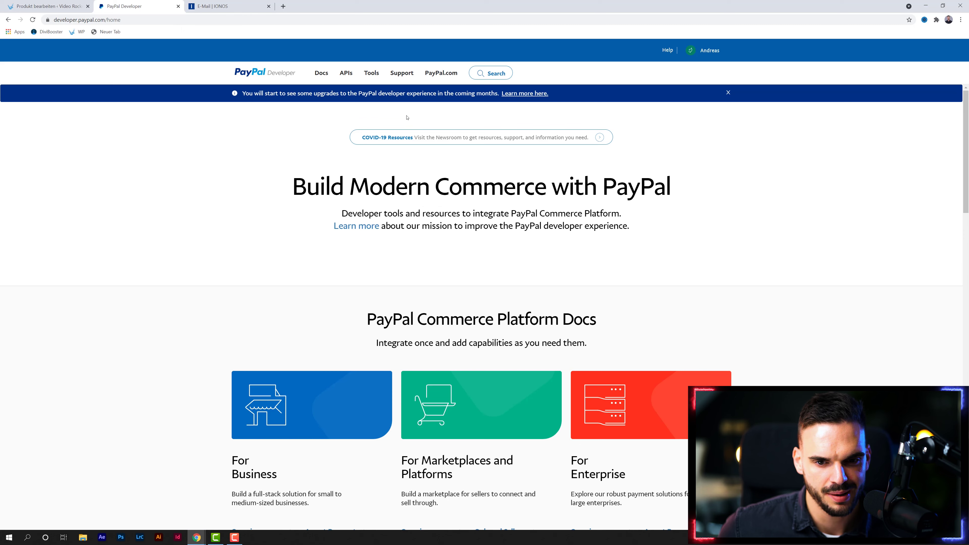
Step: Open the developer account and its Sandbox Accounts list
mouse_move(707, 60)
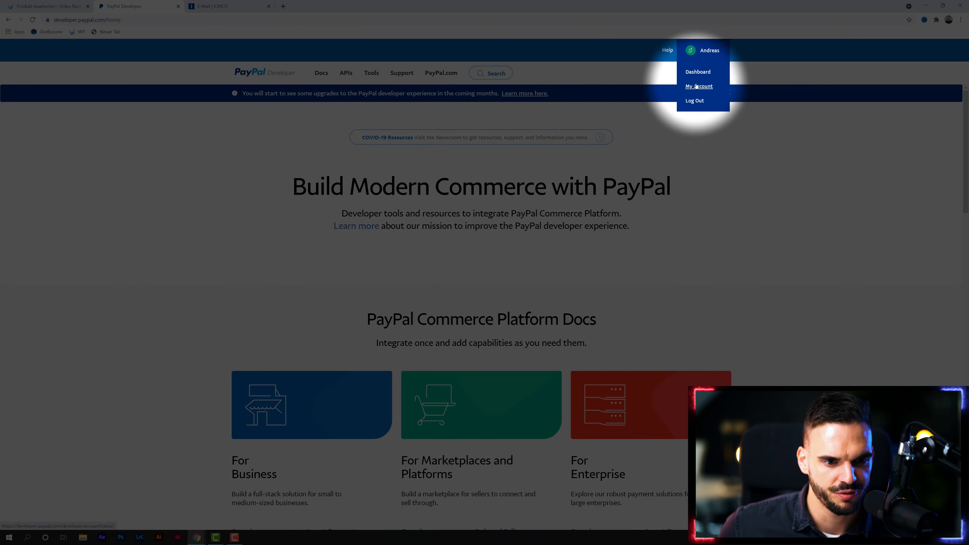
click(697, 86)
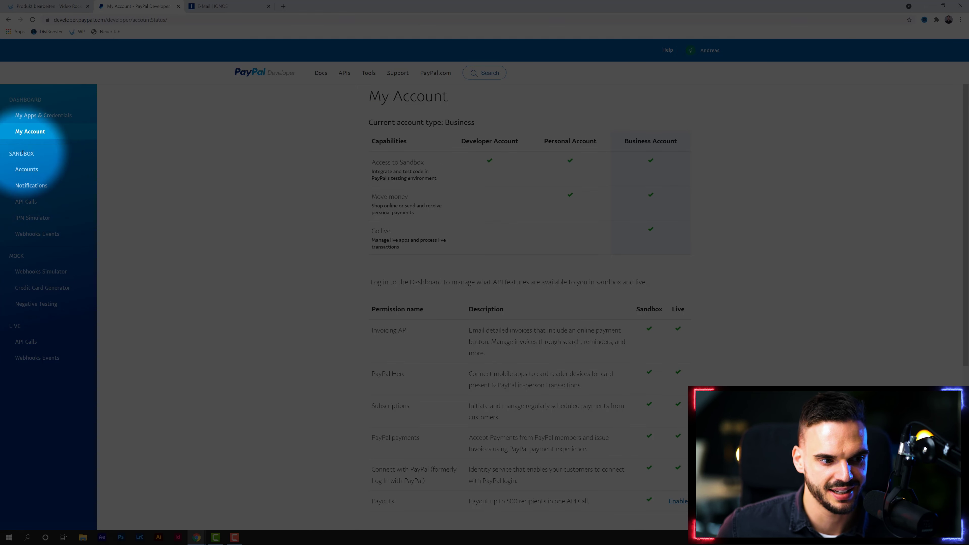
click(27, 170)
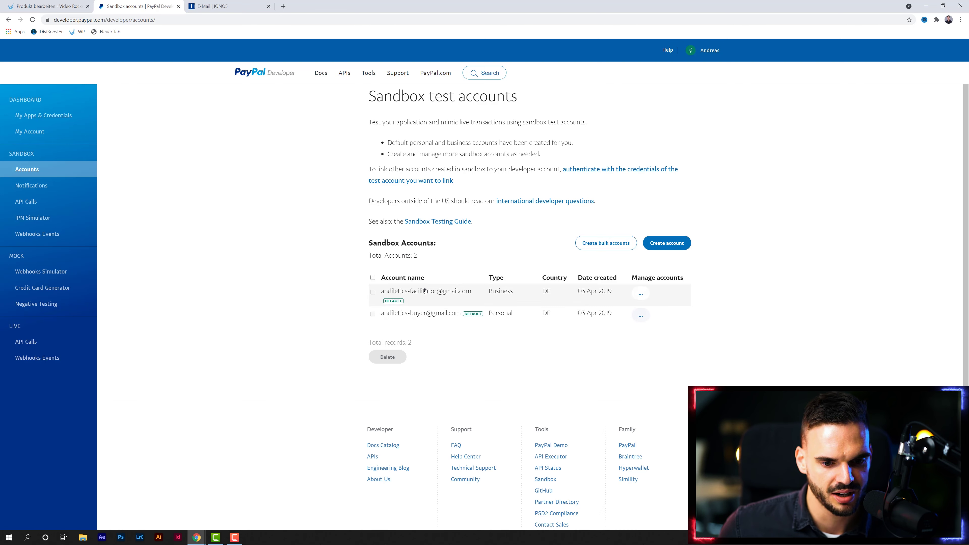
Step: Create a Personal sandbox account with country Germany
click(668, 248)
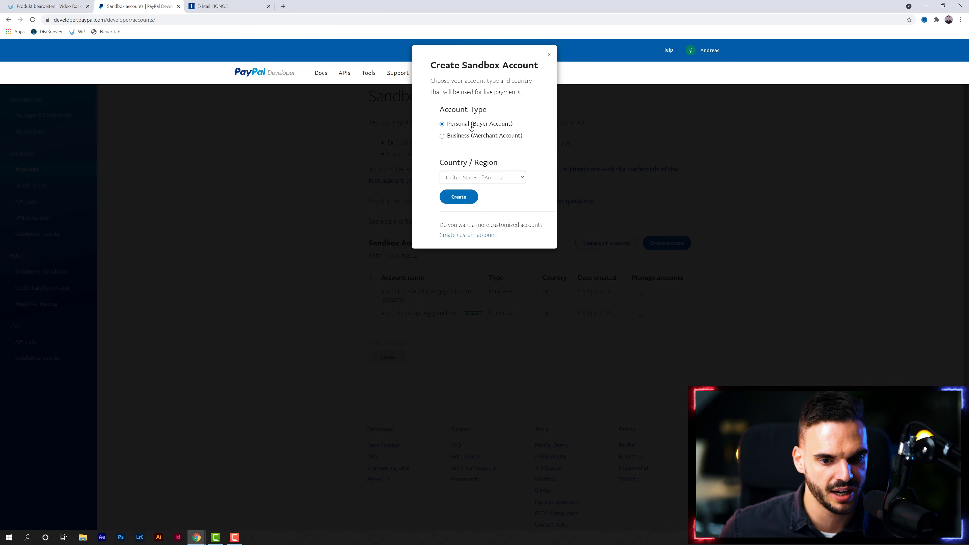
click(498, 181)
key(d)
key(g)
click(468, 316)
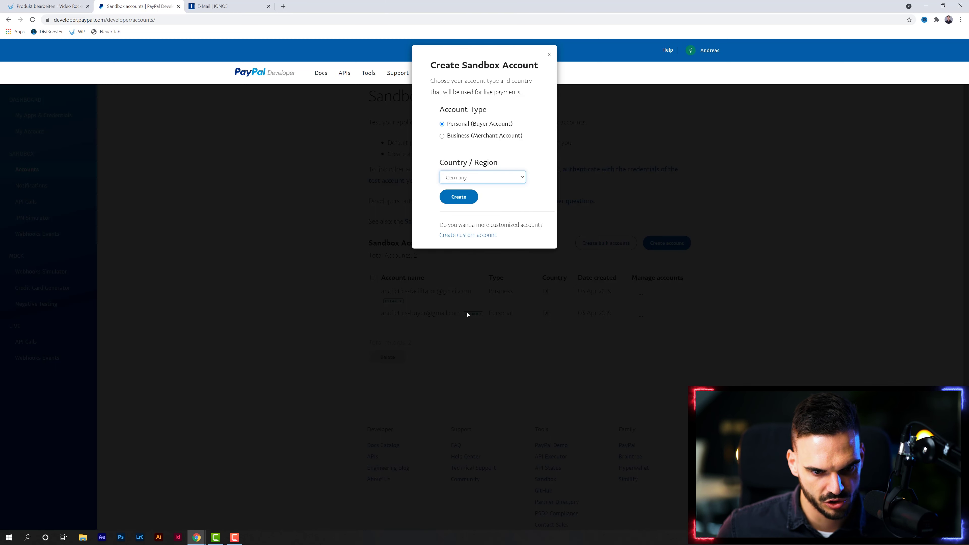
click(462, 199)
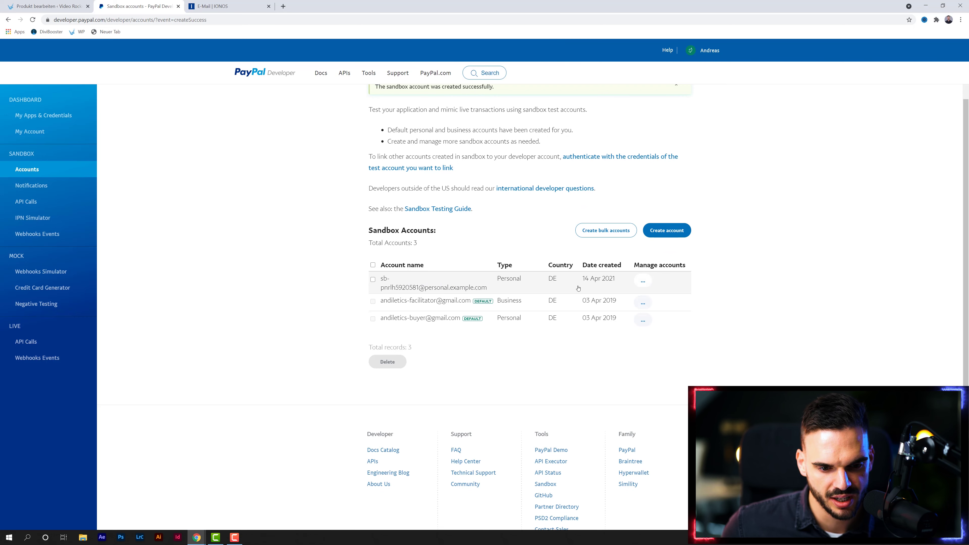
Step: Create a Business (Merchant Account) sandbox account
click(675, 231)
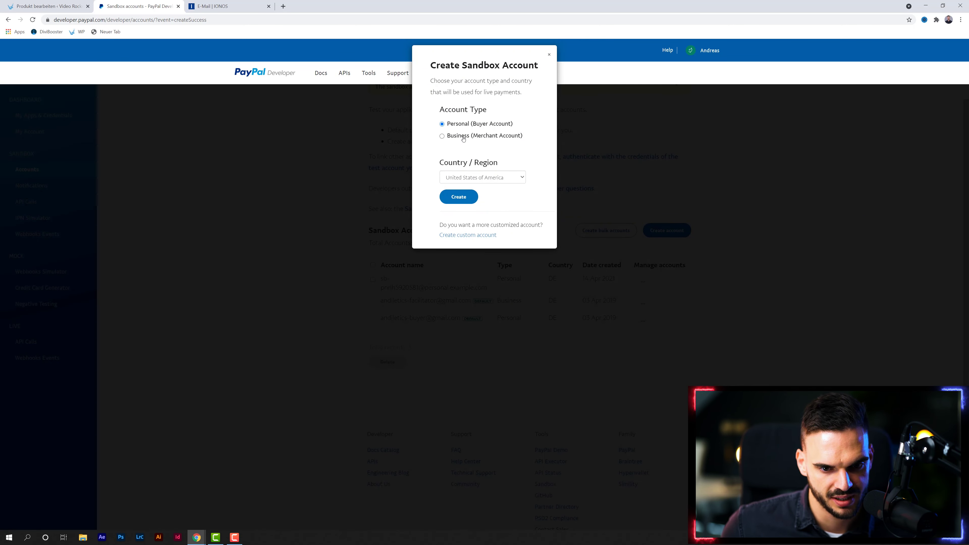
click(463, 137)
click(460, 198)
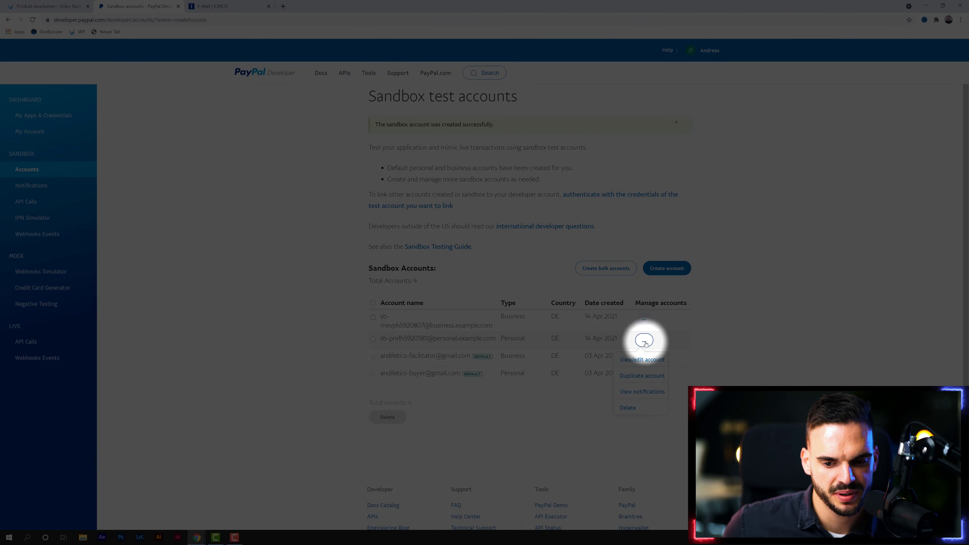
Step: View the new Personal sandbox account's details, then close them
click(644, 341)
click(634, 360)
scroll(501, 194, down, 3)
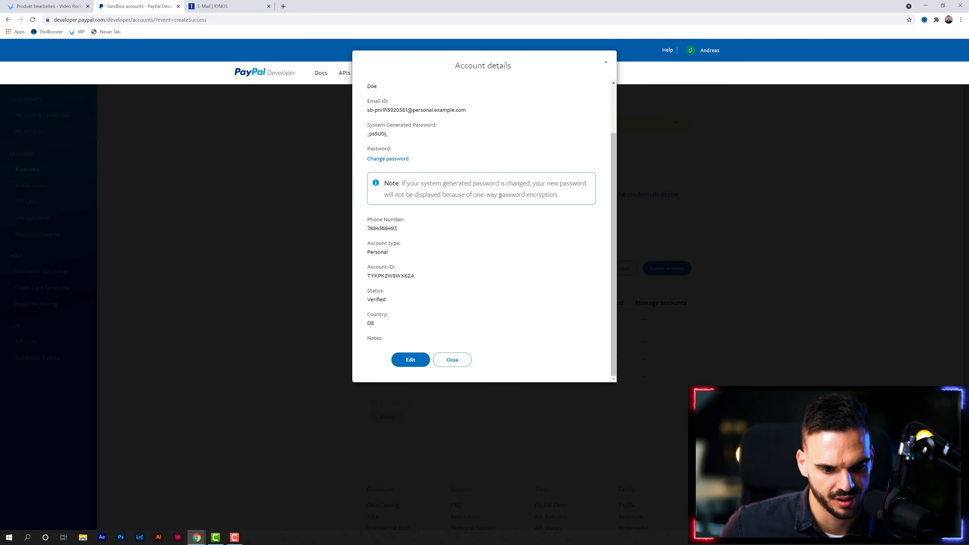
key(Escape)
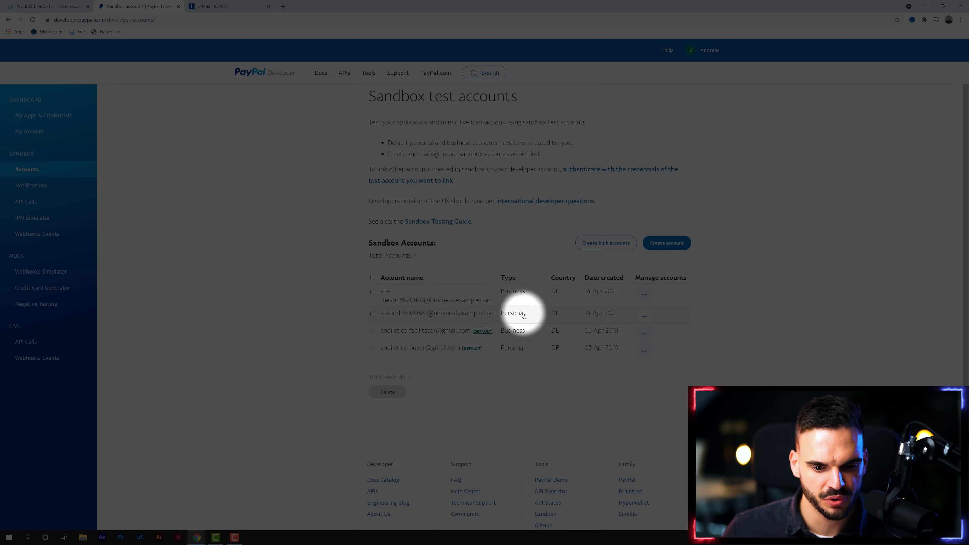
Step: Tick 'PayPal Sandbox aktivieren' in WooCommerce's PayPal-Standard payment settings under Zahlungen
click(38, 6)
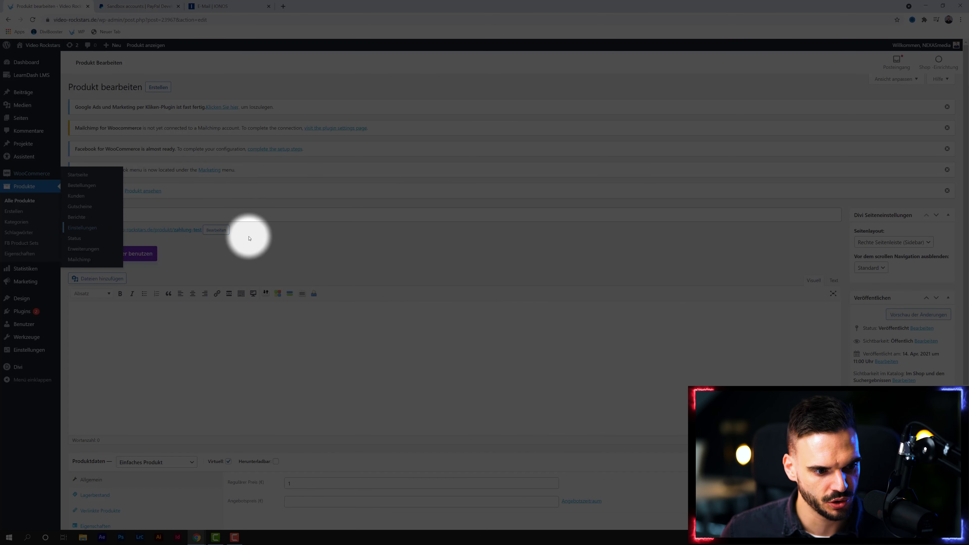
click(42, 177)
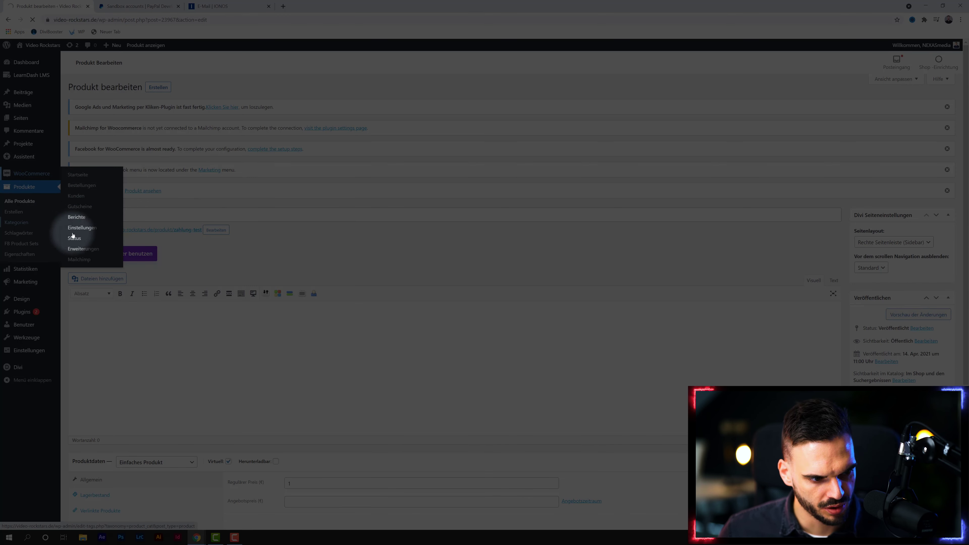
click(82, 228)
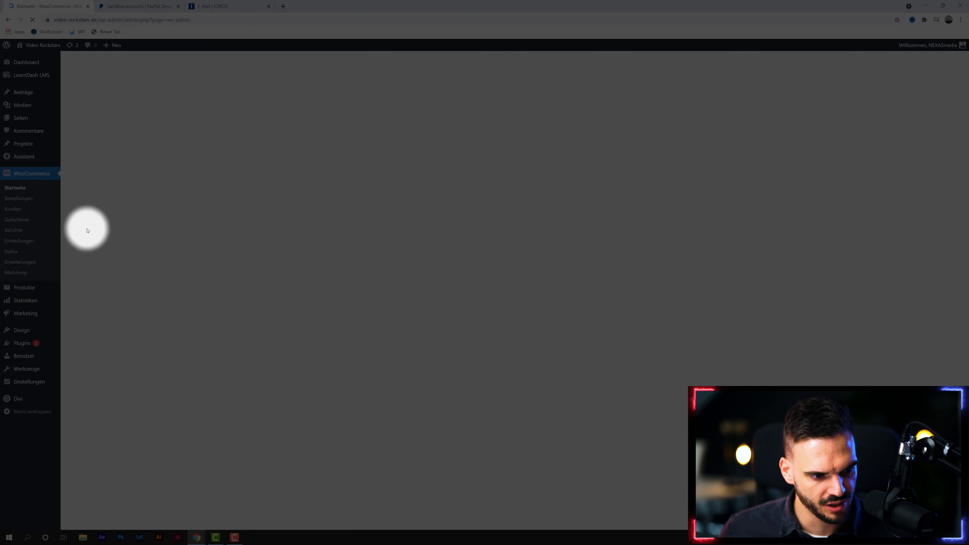
click(183, 97)
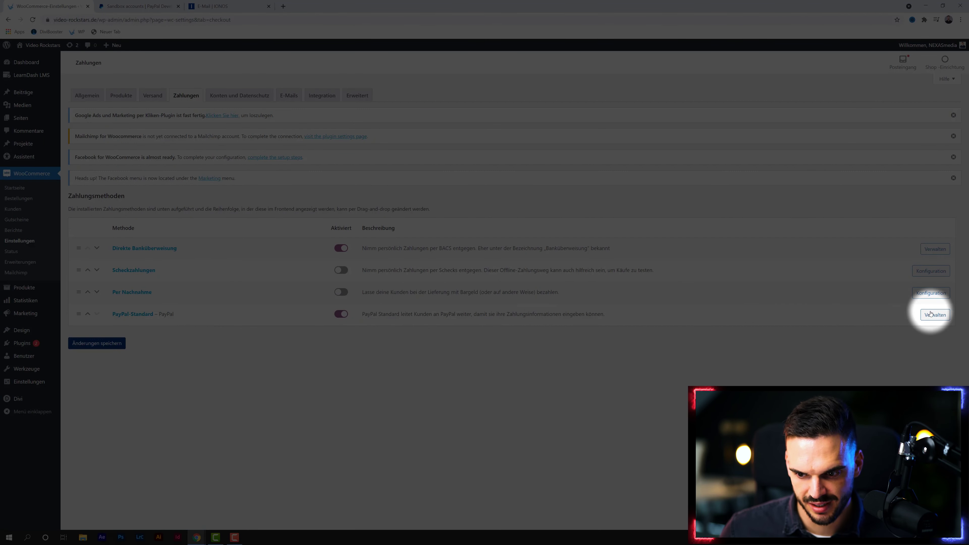
click(927, 314)
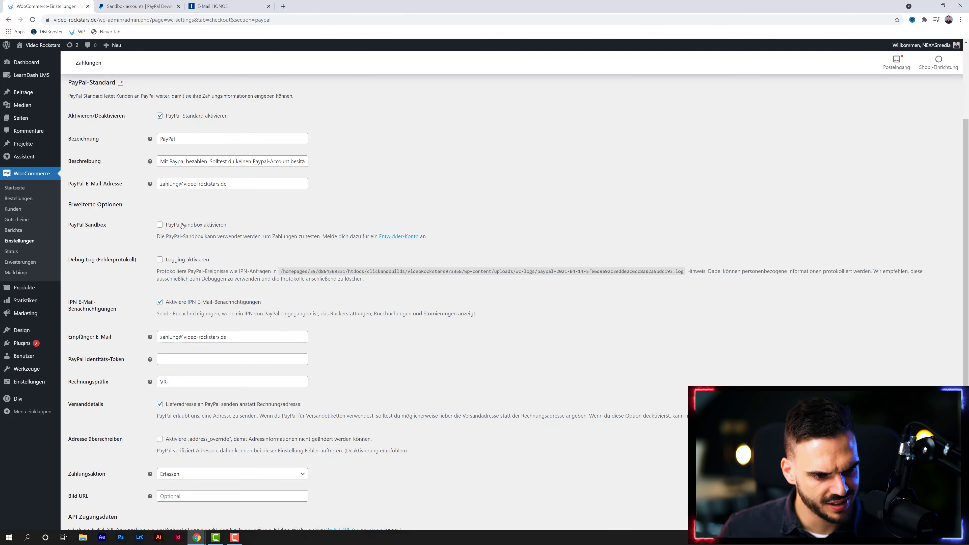
click(183, 225)
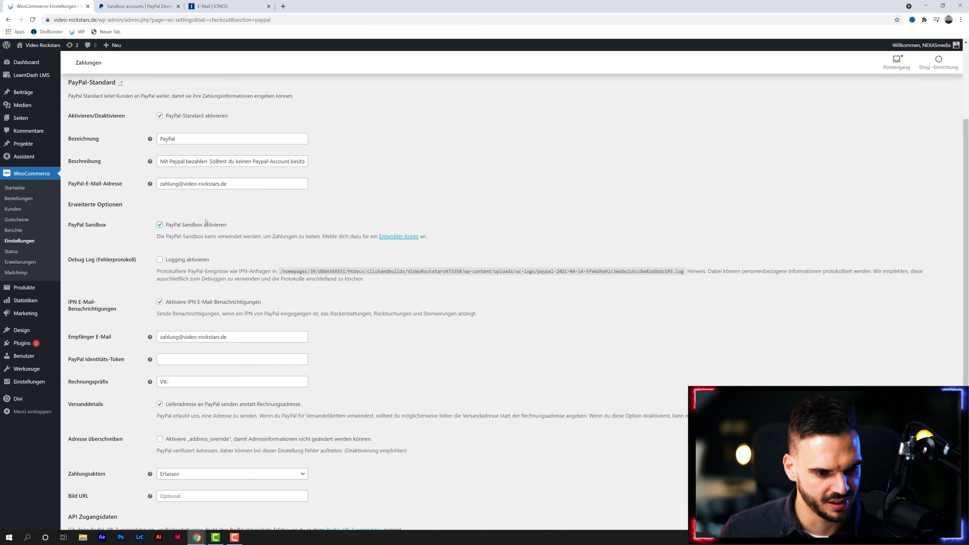
scroll(208, 223, down, 3)
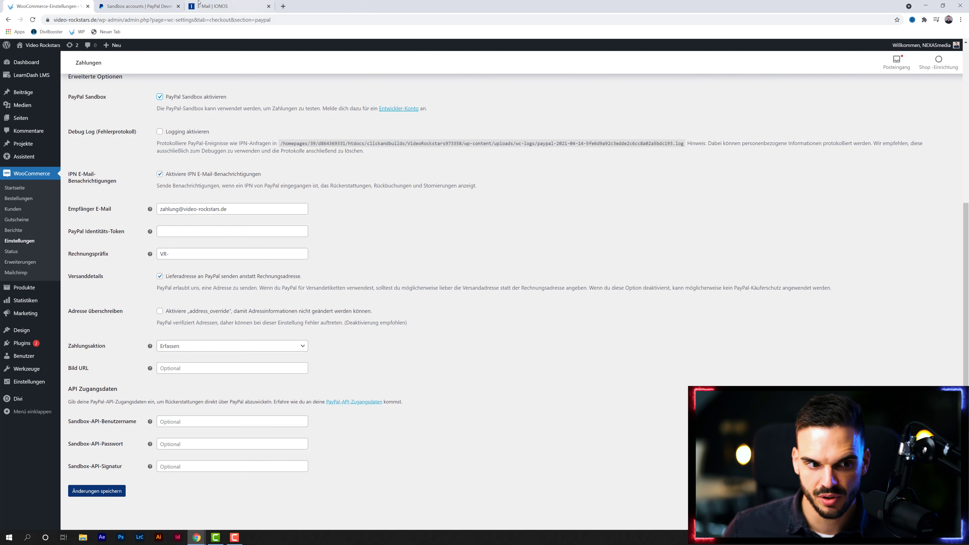
click(164, 6)
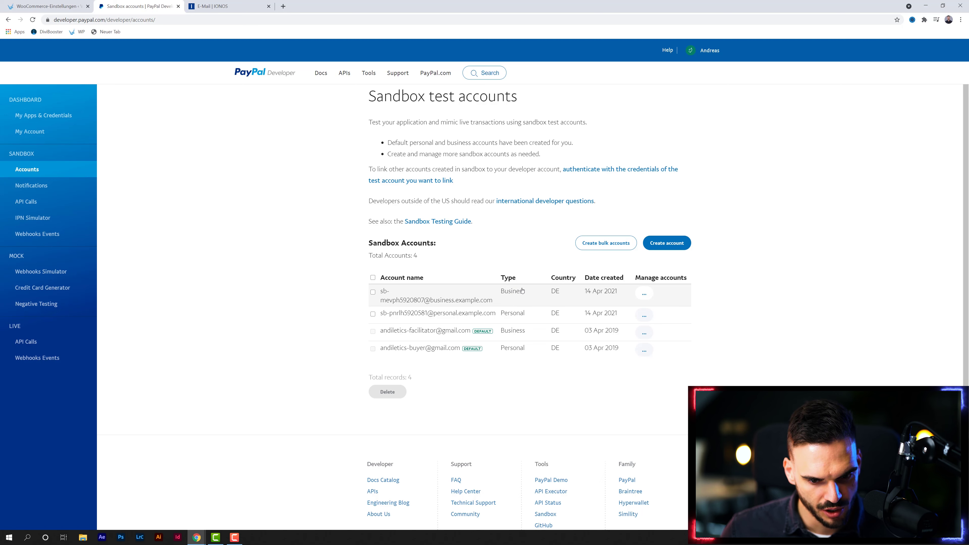
Step: Copy the Business sandbox account's API username into WooCommerce's sandbox API username field
click(644, 294)
click(648, 314)
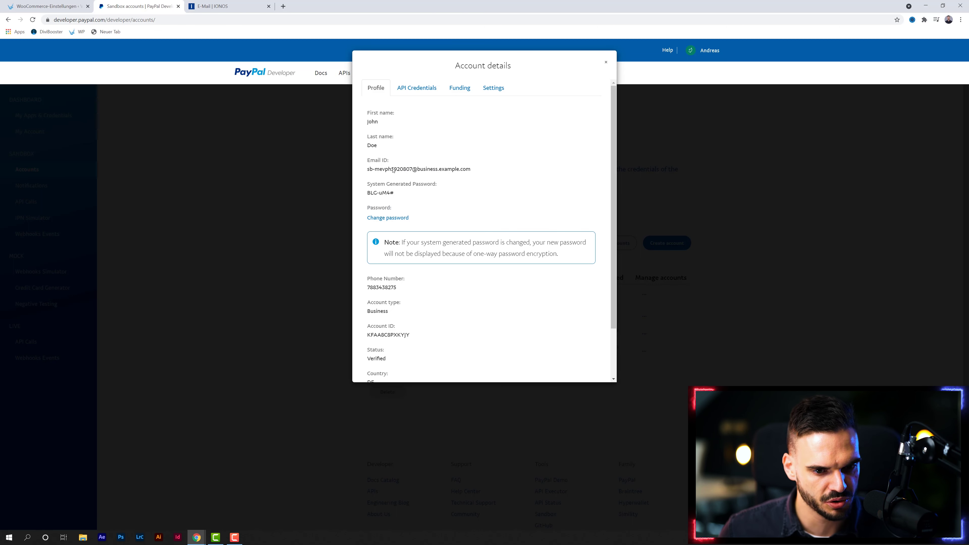
click(414, 89)
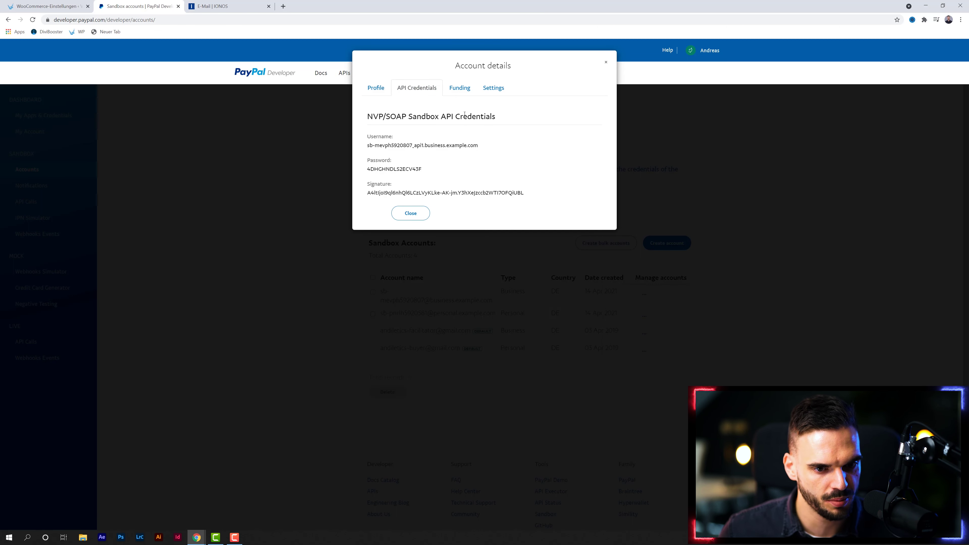
triple_click(411, 147)
key(ctrl+c)
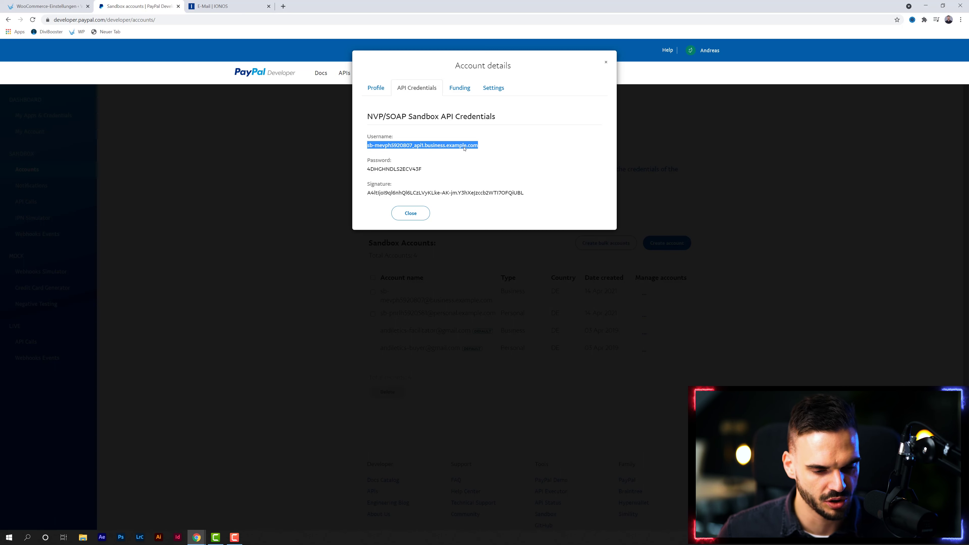
click(46, 6)
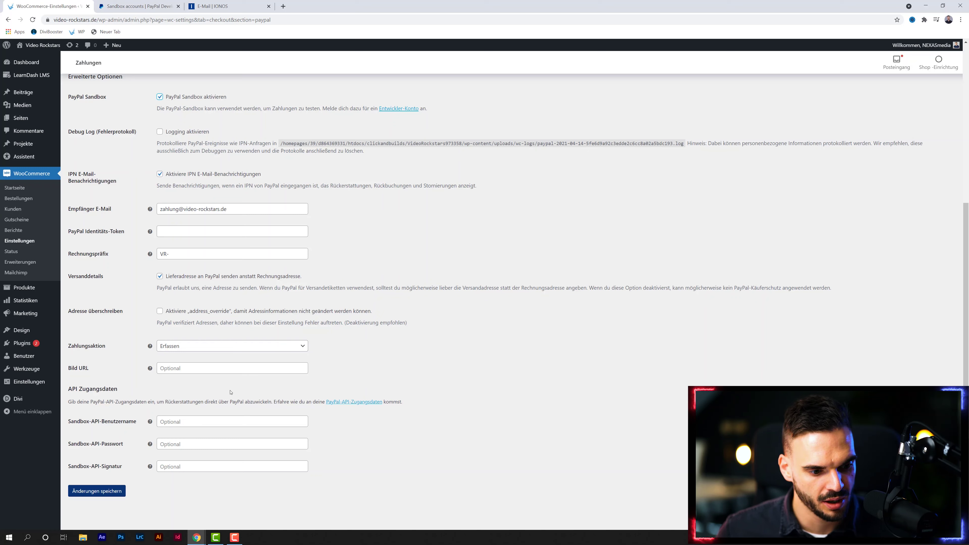
click(173, 421)
key(ctrl+v)
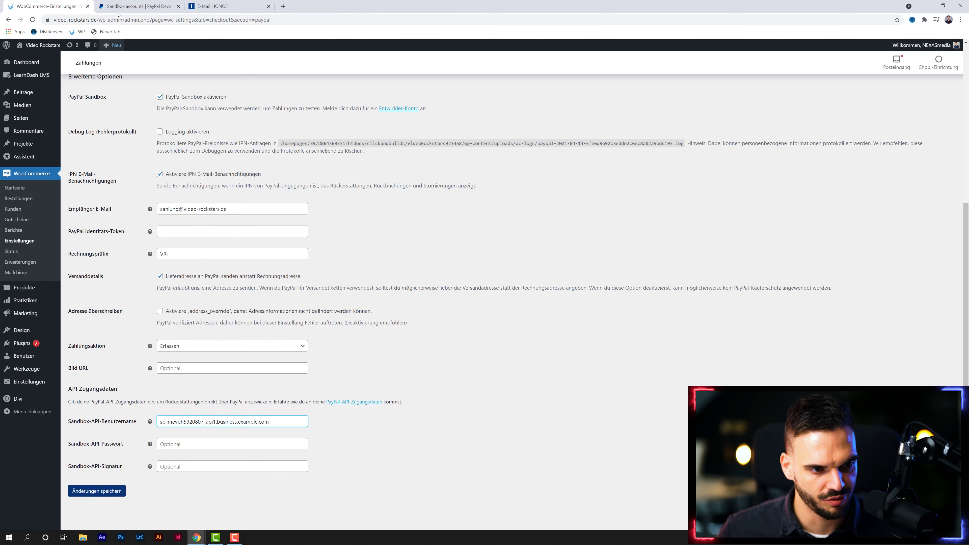
Step: Copy the sandbox API password into WooCommerce's sandbox API password field
click(142, 6)
double_click(387, 168)
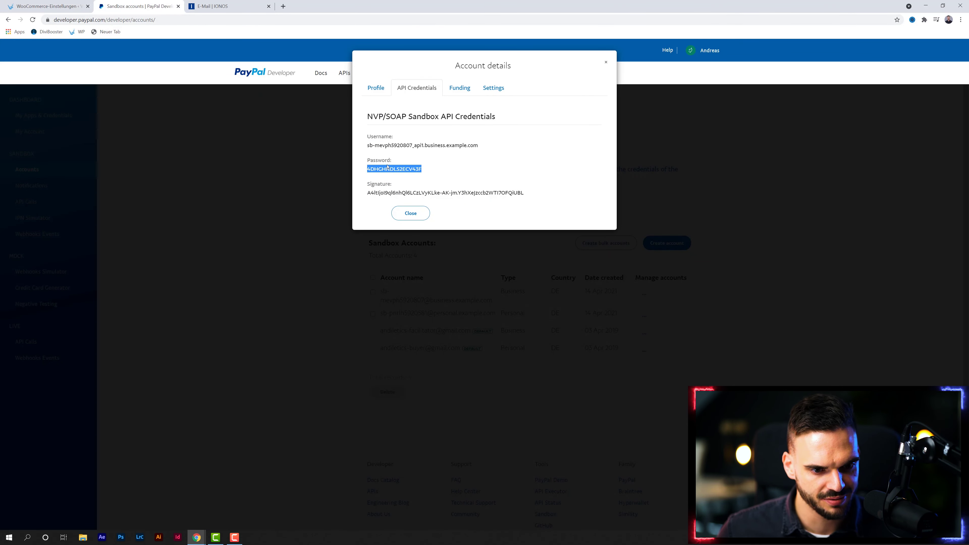
click(56, 6)
click(221, 444)
key(ctrl+v)
Step: Paste the sandbox API signature into WooCommerce and save the PayPal settings
click(137, 6)
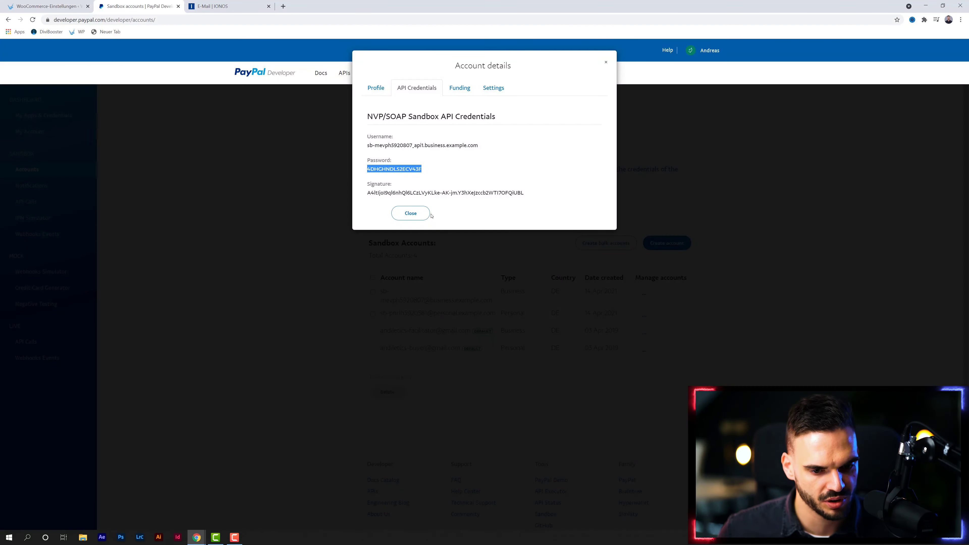
triple_click(427, 193)
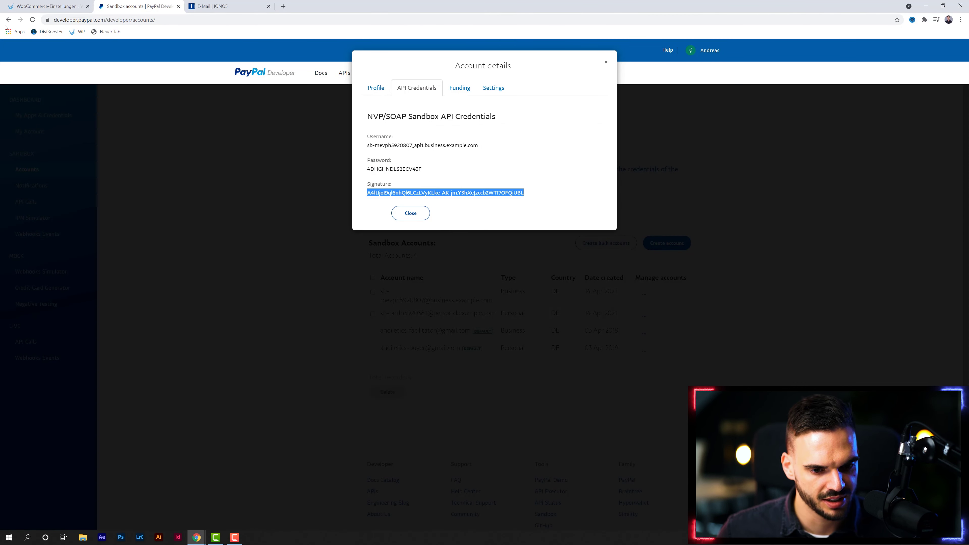
key(ctrl+Page_Up)
click(181, 464)
key(ctrl+v)
click(108, 492)
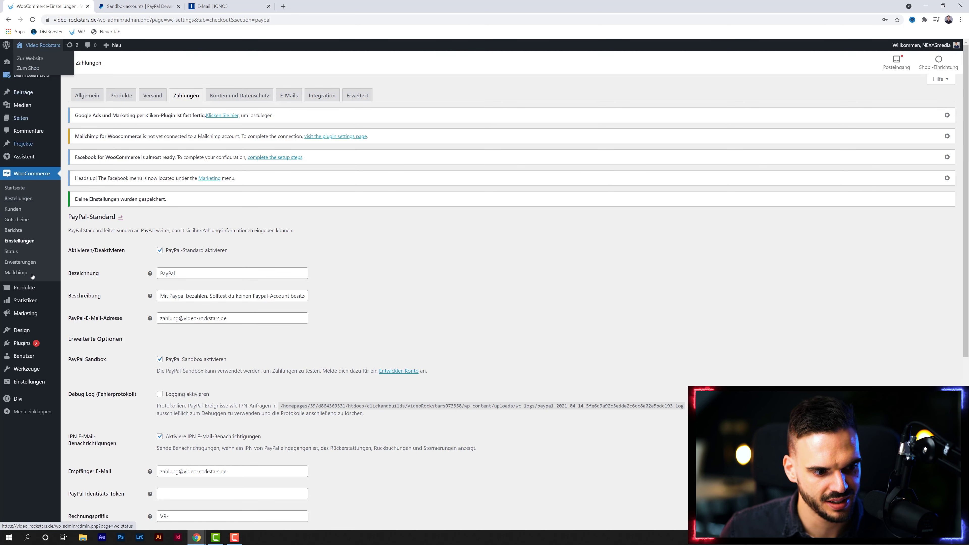
mouse_move(23, 289)
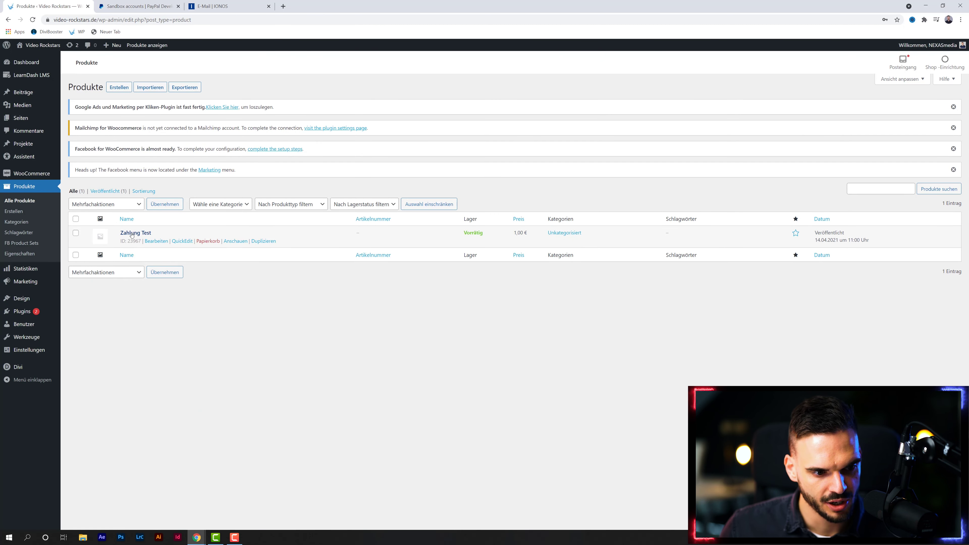
Step: Add the 1,00 € 'Zahlung Test' product to the cart and proceed to checkout
middle_click(236, 241)
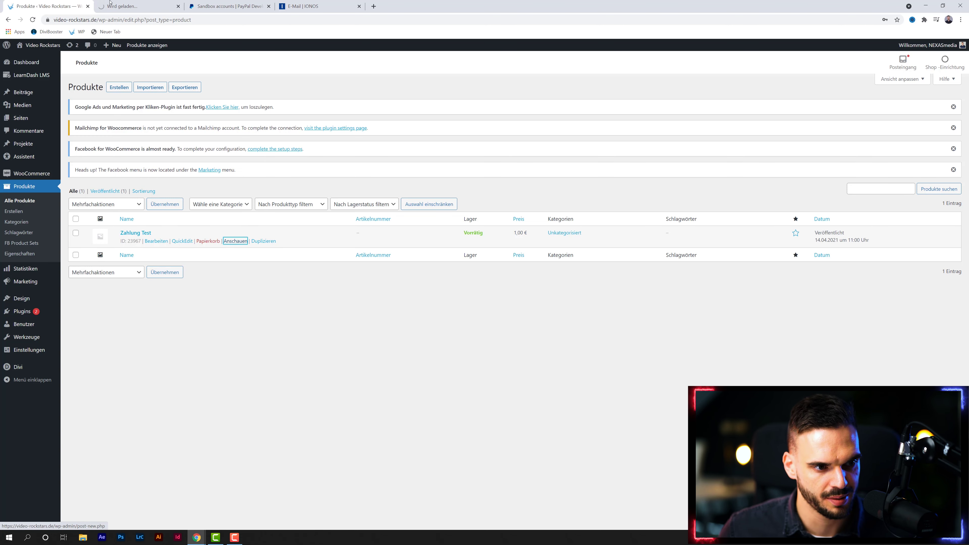
click(116, 4)
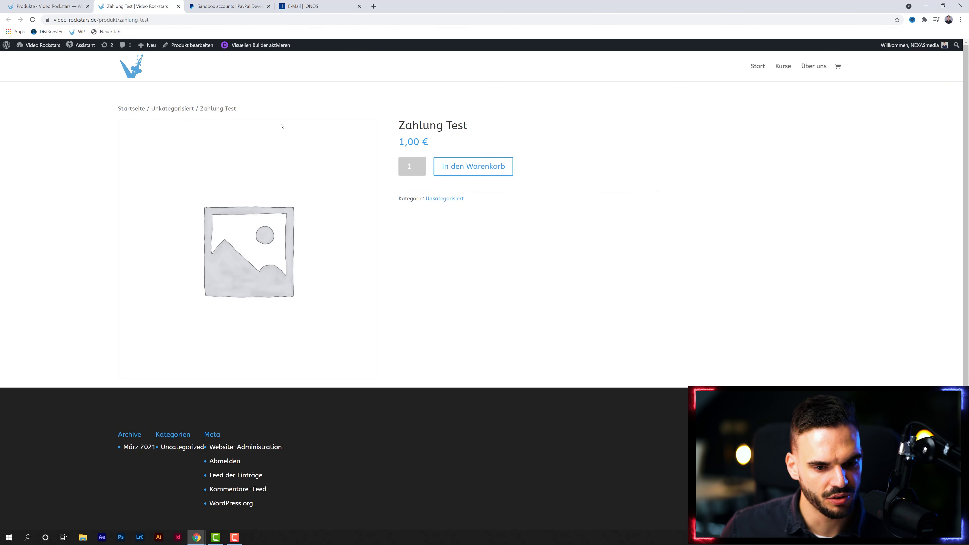
click(477, 166)
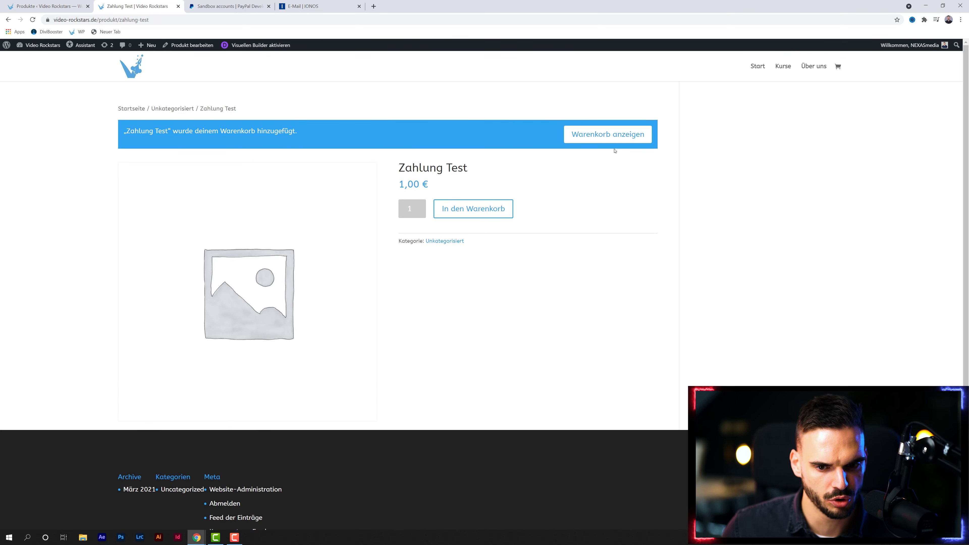
click(608, 137)
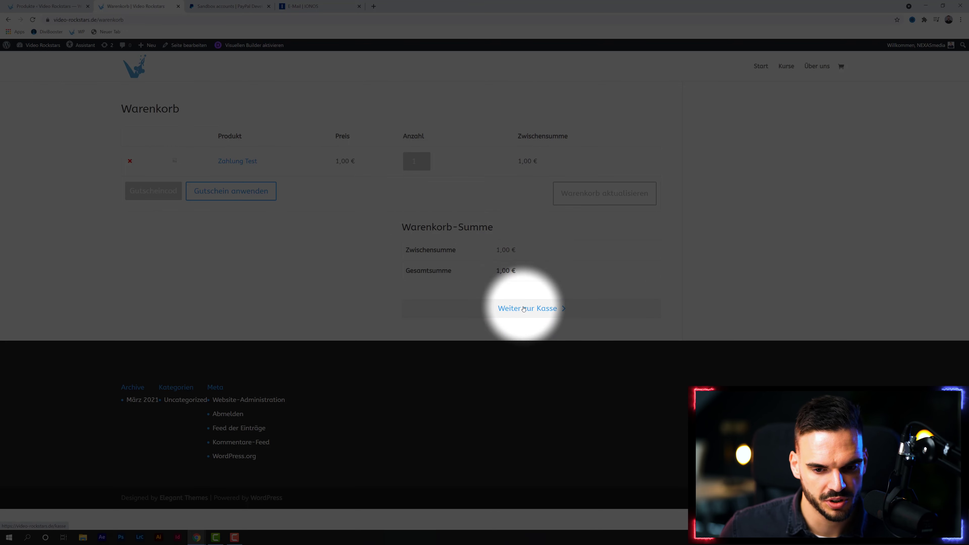
scroll(293, 375, down, 10)
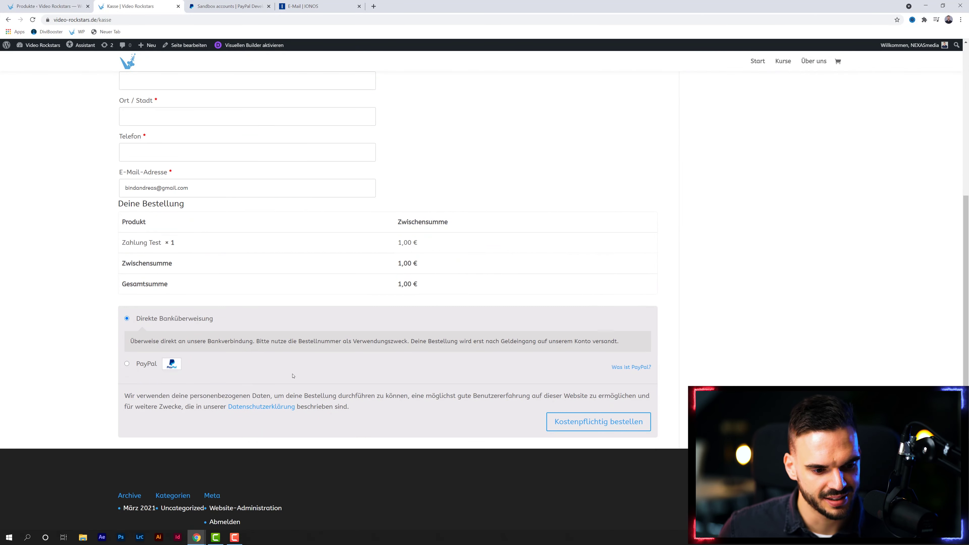
scroll(161, 363, up, 6)
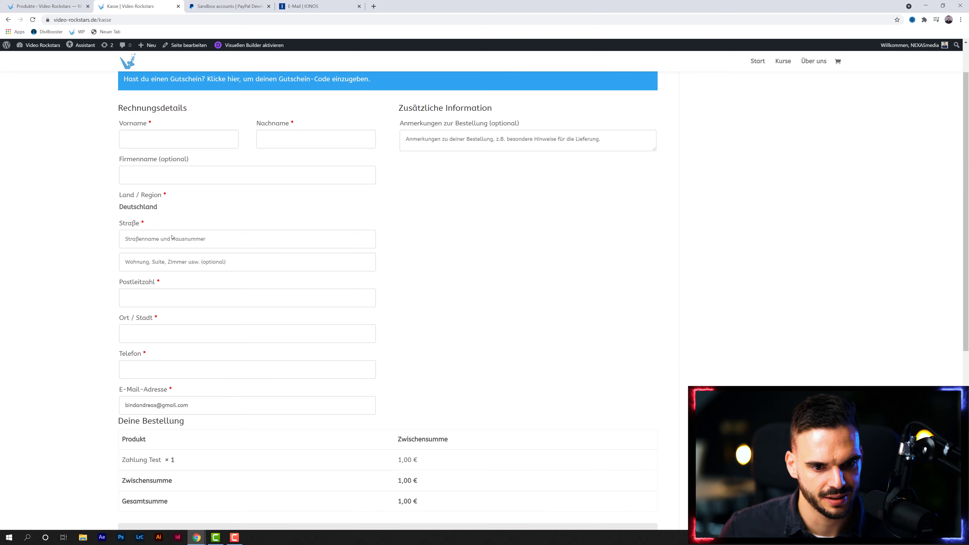
Step: Fill the checkout billing contact details and street address from saved browser autofill entries
click(145, 142)
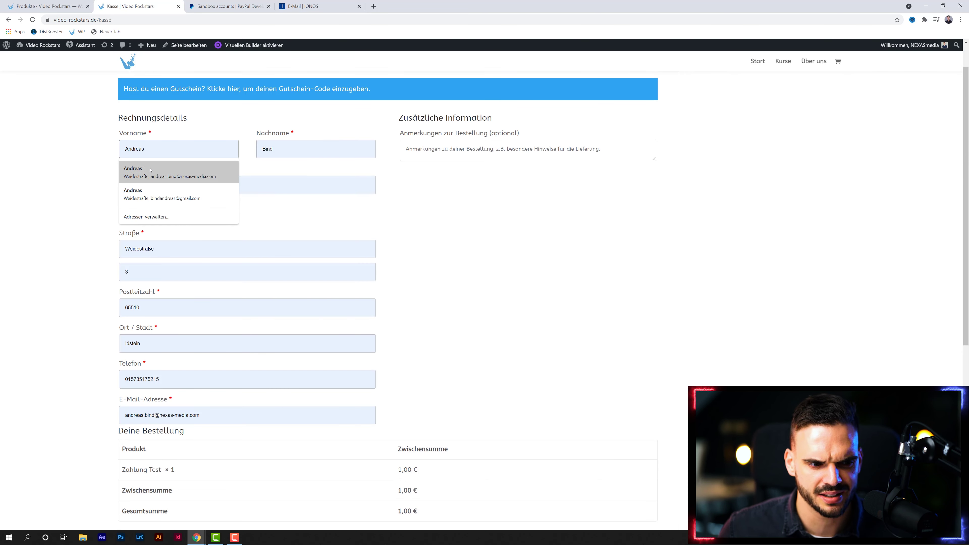
click(160, 170)
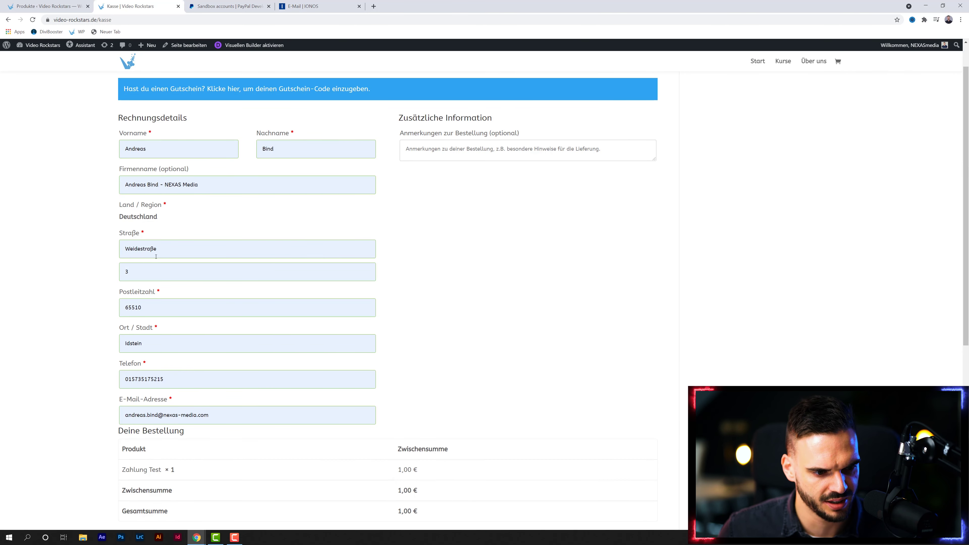
click(172, 249)
click(160, 272)
scroll(266, 327, down, 4)
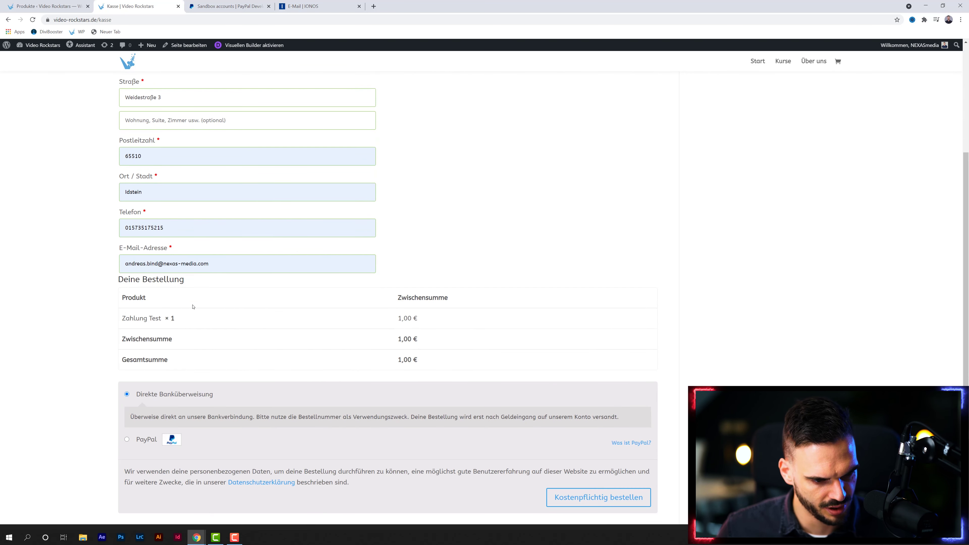
scroll(193, 307, down, 4)
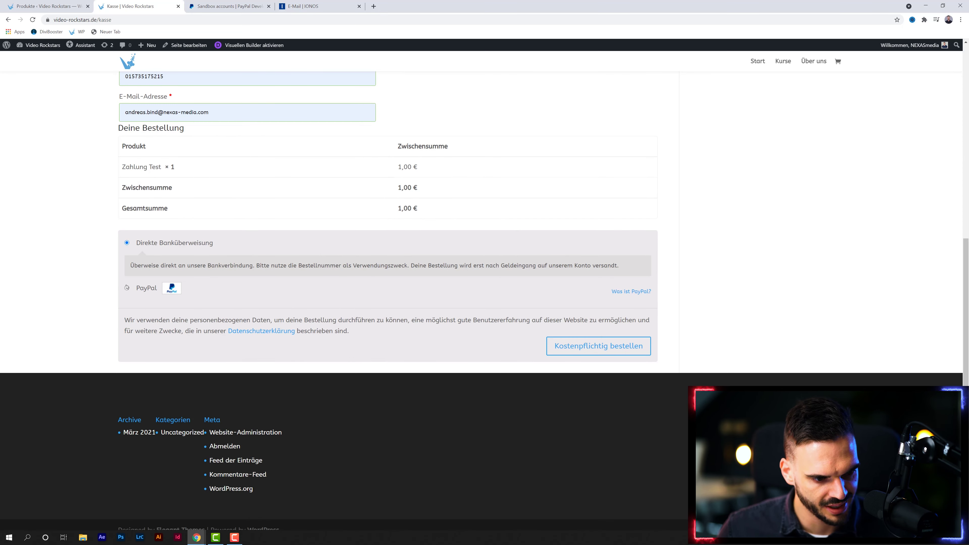
Step: Pay with PayPal to reach the sandbox login, and open the Personal test account's details
click(127, 289)
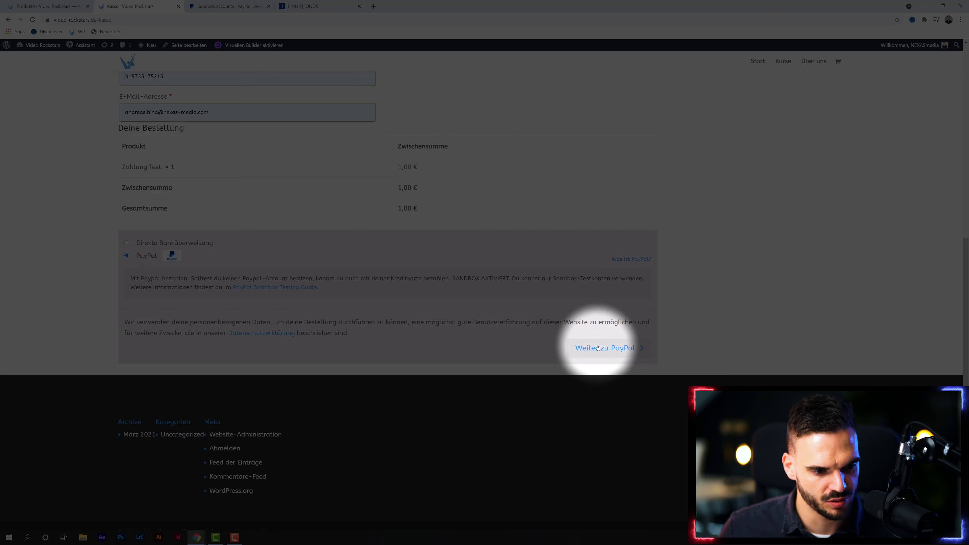
click(598, 347)
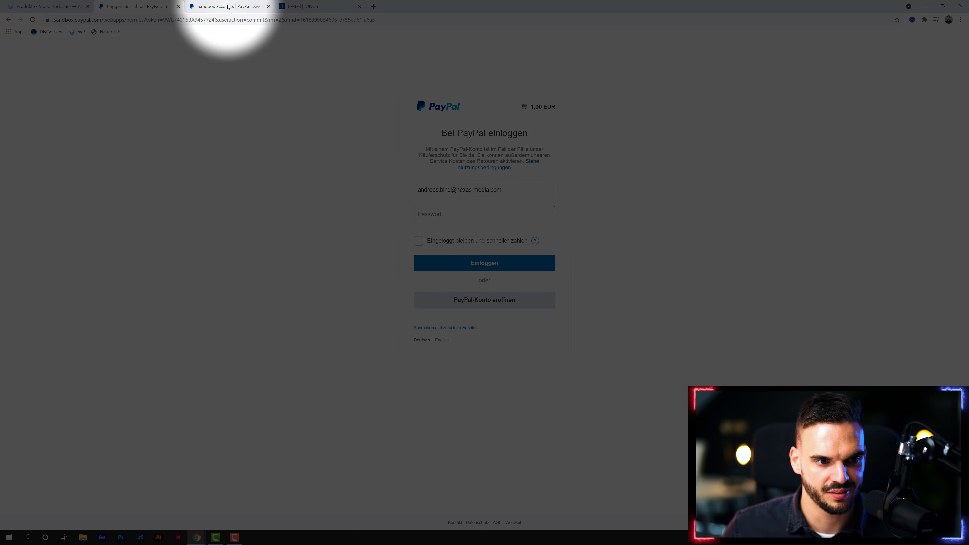
click(228, 7)
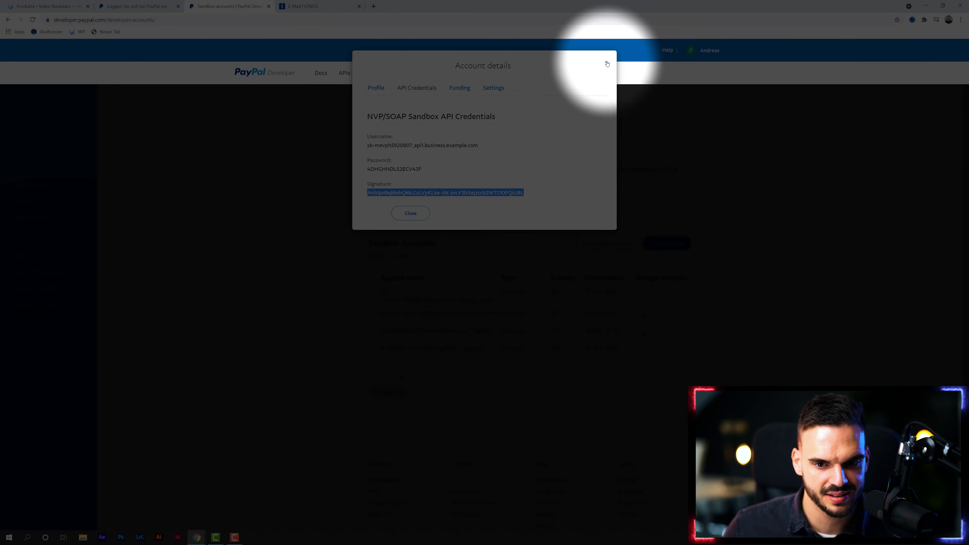
click(608, 64)
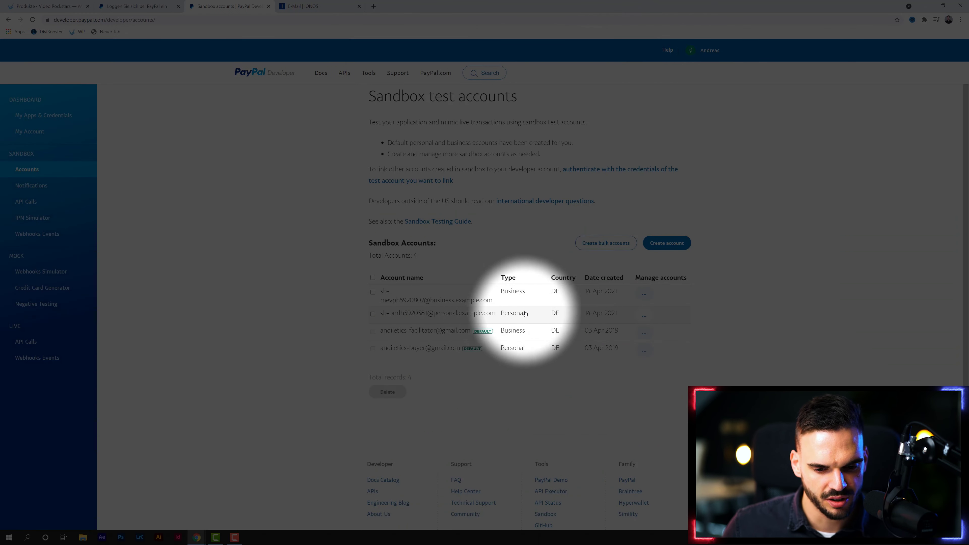
click(645, 315)
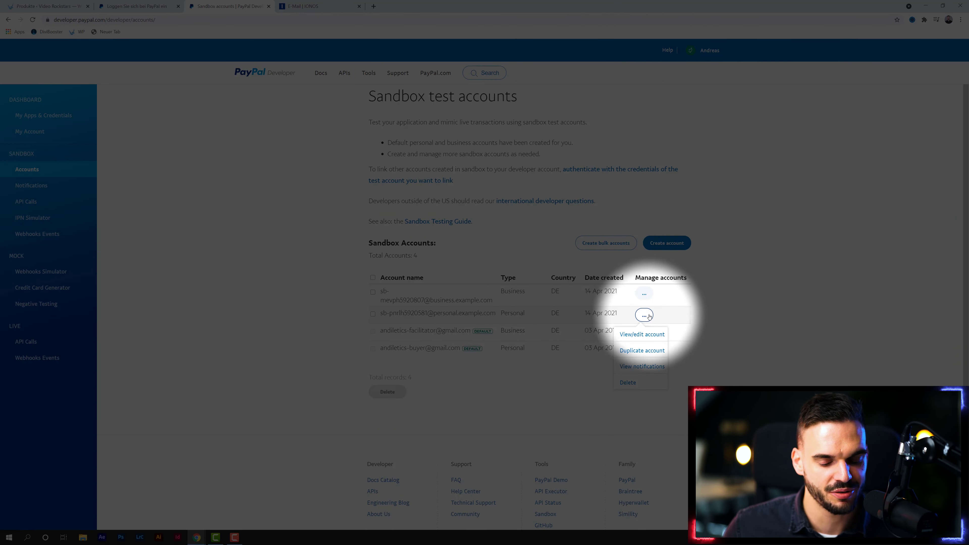
click(642, 335)
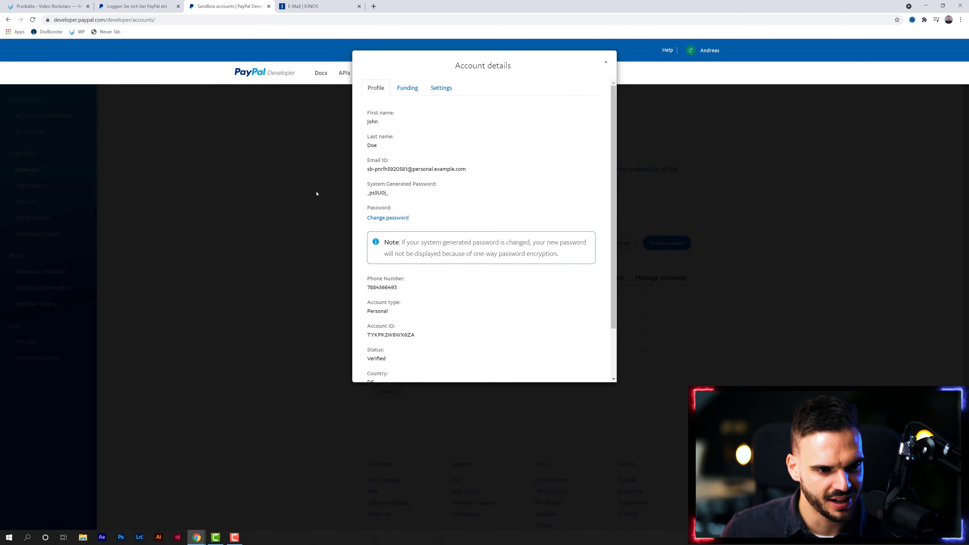
Step: Copy the Personal test account's e-mail into the PayPal login e-mail field
triple_click(388, 172)
key(ctrl+c)
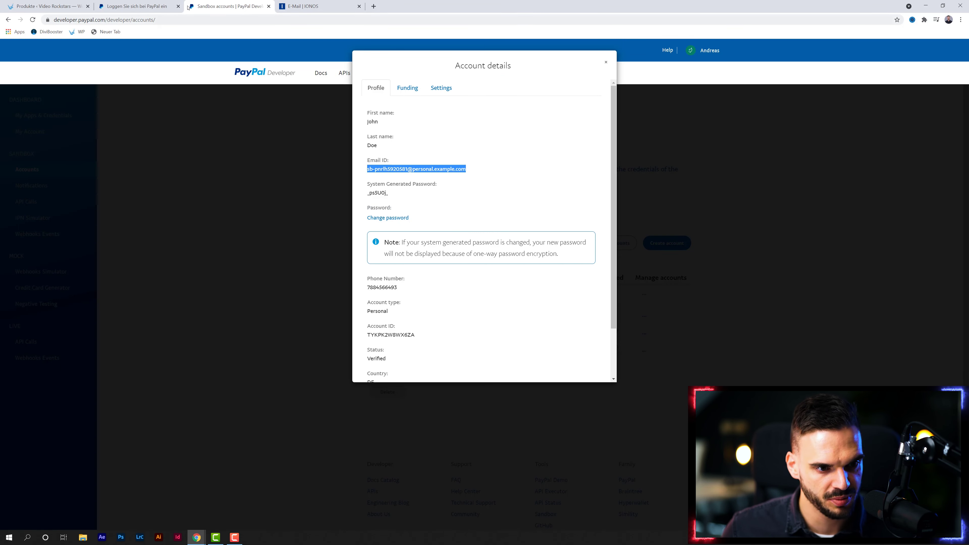
click(168, 7)
key(ctrl+a)
key(ctrl+v)
Step: Copy the system-generated password into the PayPal login password field
click(229, 6)
double_click(377, 193)
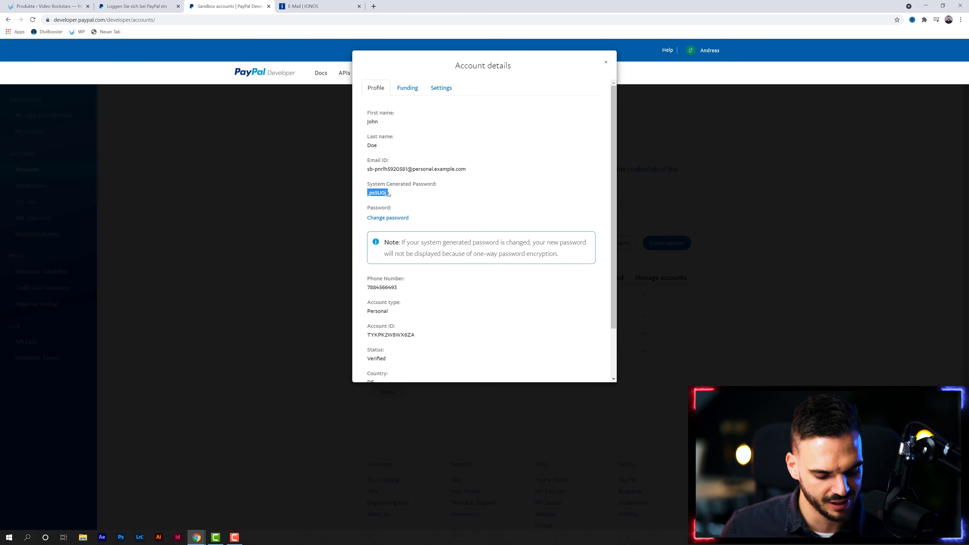
click(151, 2)
click(470, 215)
key(ctrl+v)
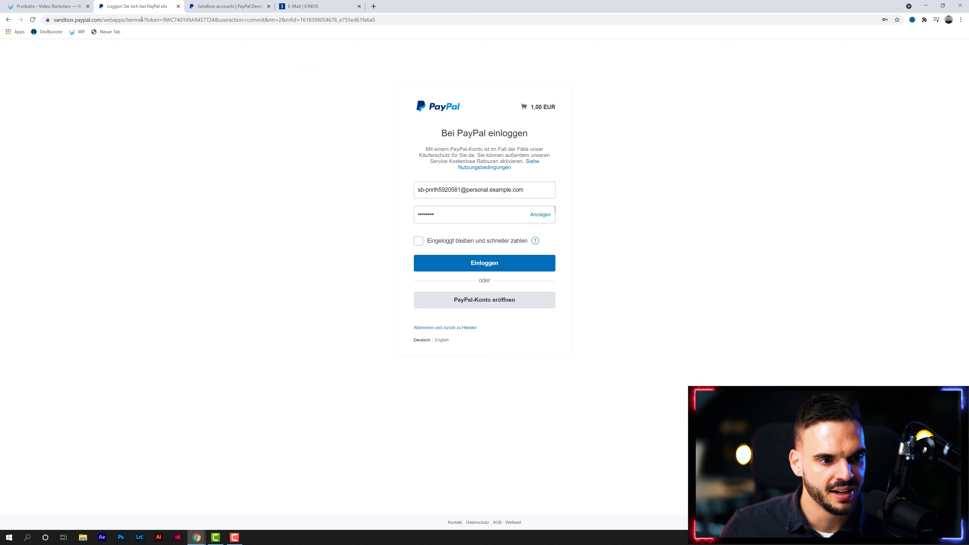
Step: Log in as the sandbox buyer, pay 1,00 EUR with PayPal-Guthaben, and return to the shop
double_click(74, 20)
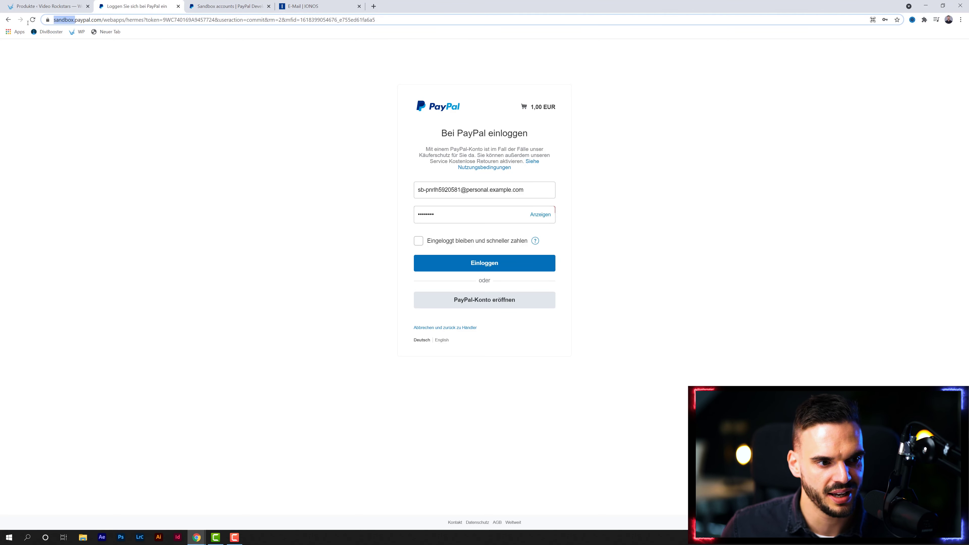
click(232, 150)
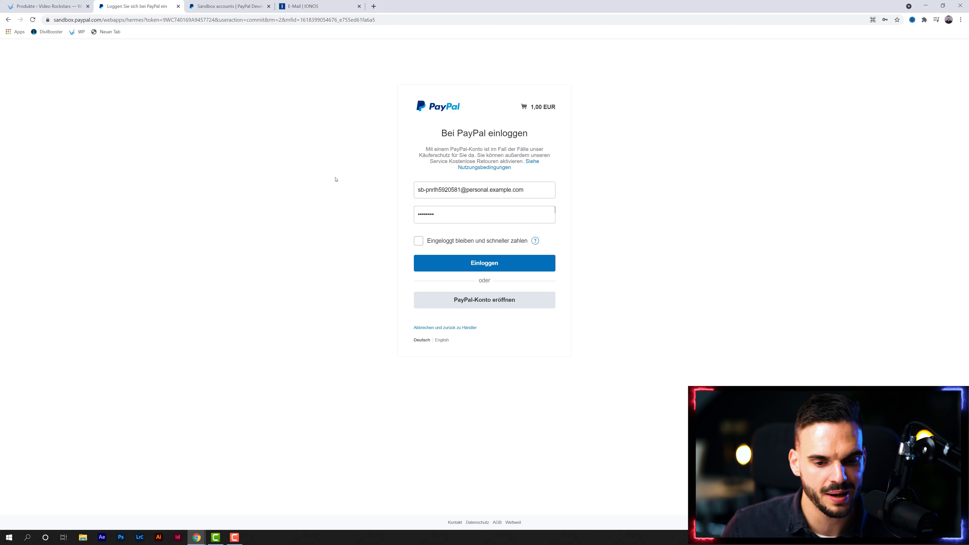
click(480, 264)
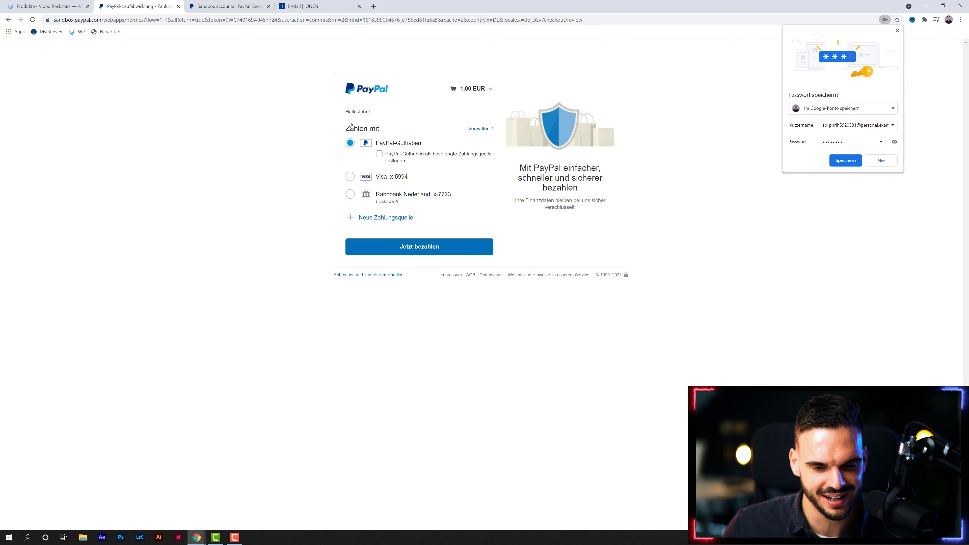
click(350, 177)
click(378, 200)
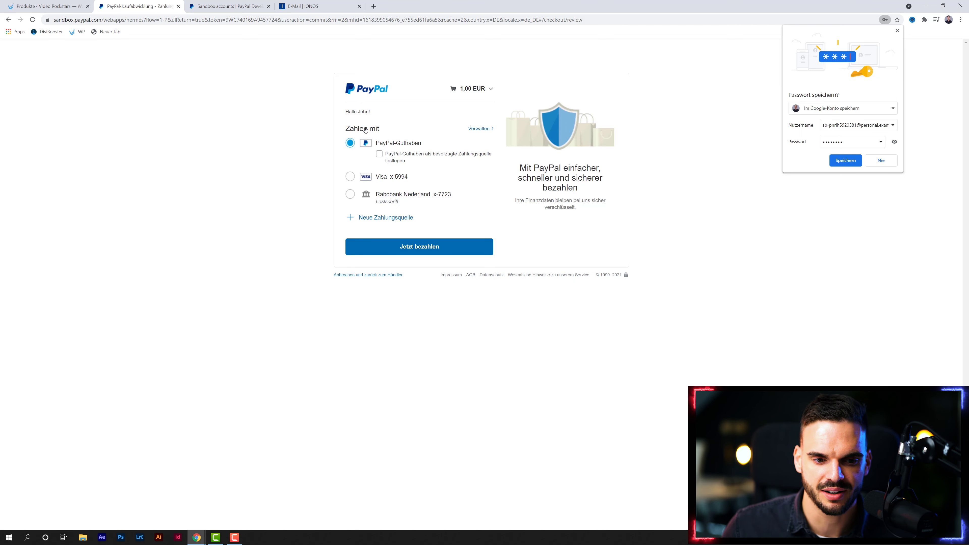
click(386, 247)
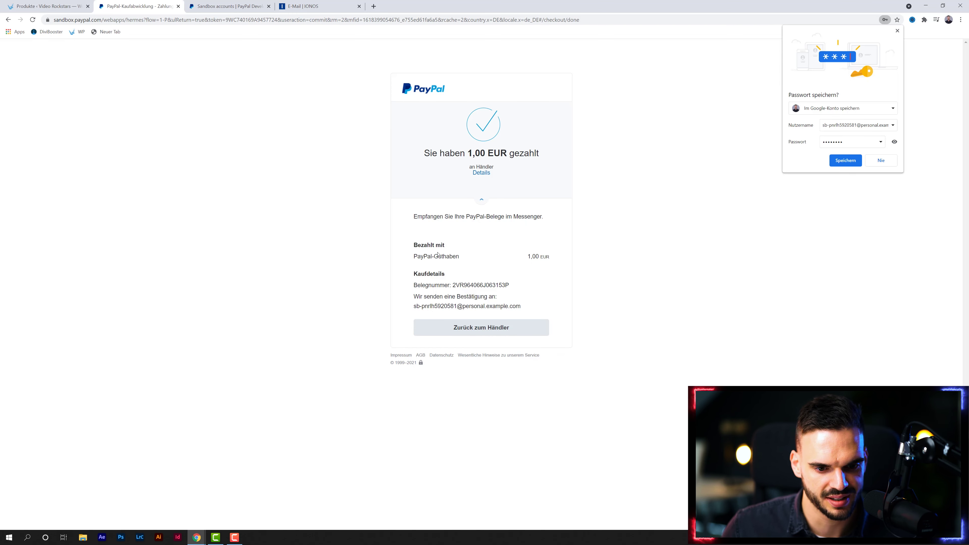
click(480, 329)
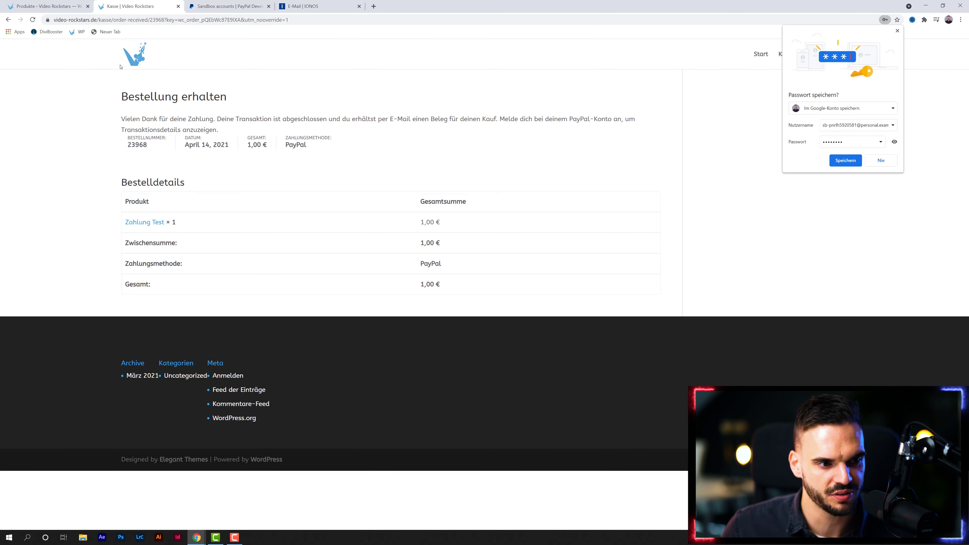
Step: In WooCommerce Bestellungen, move the 1,00 € test order to the Papierkorb via Mehrfachaktionen
drag(115, 20, 150, 21)
click(233, 194)
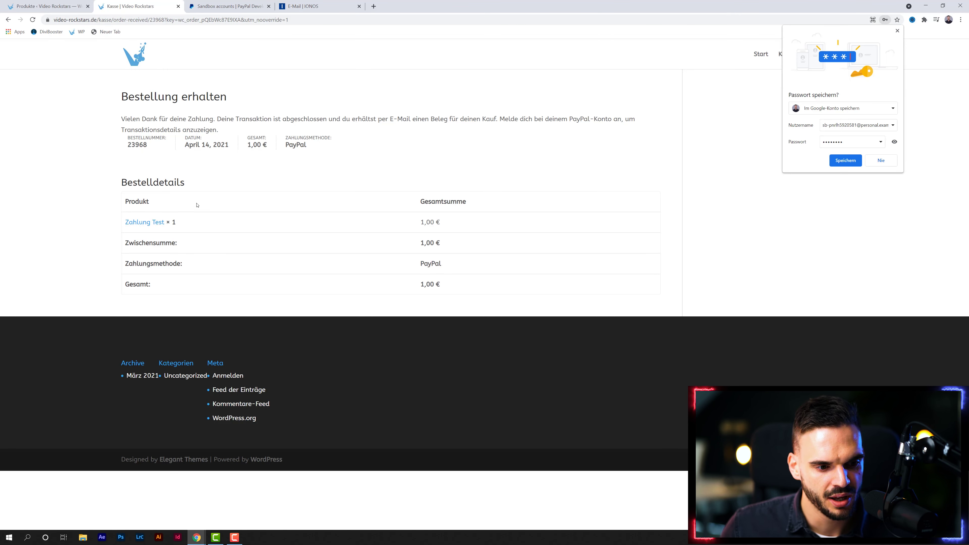
click(46, 6)
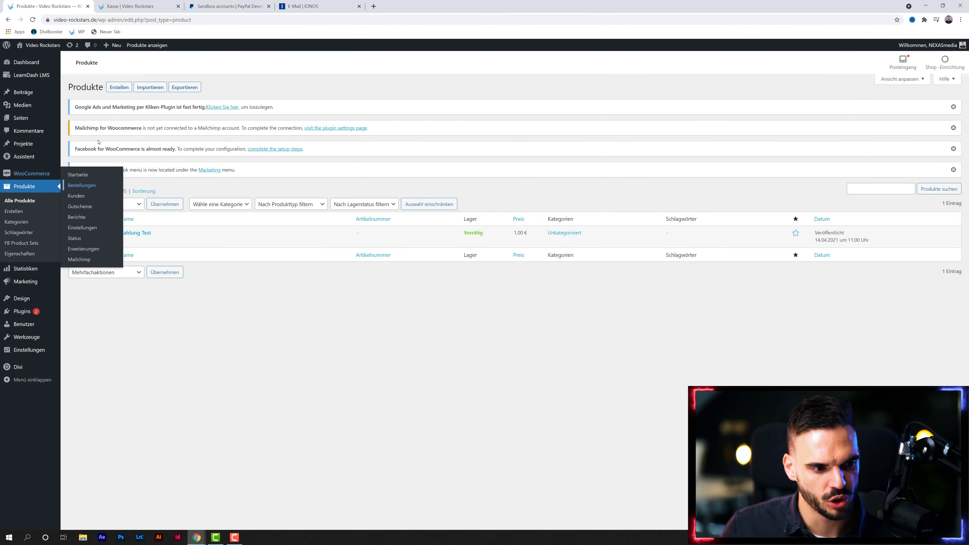
click(79, 186)
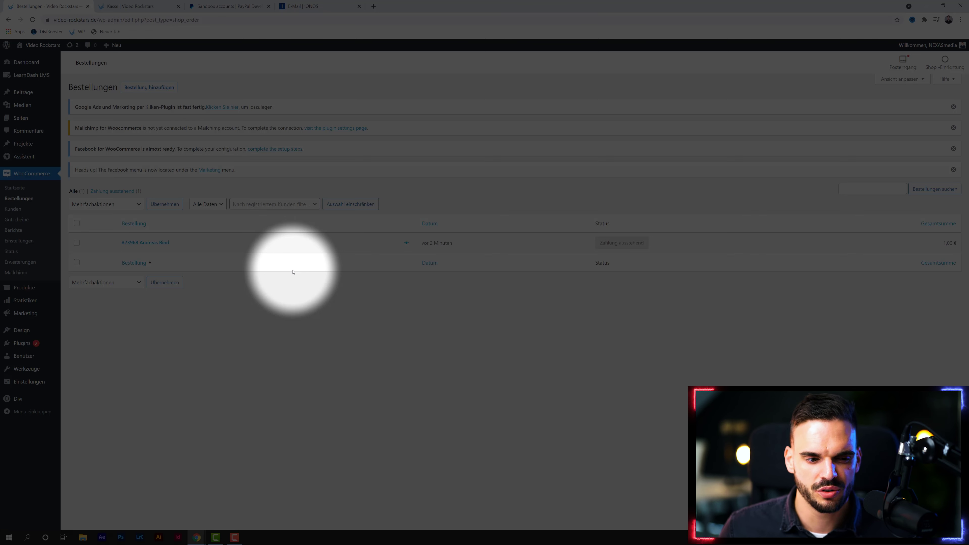
click(77, 242)
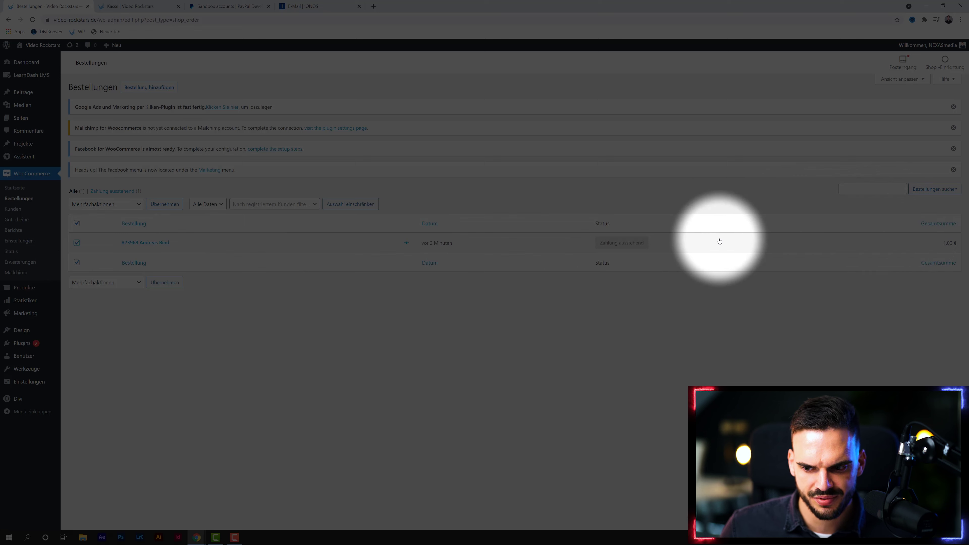
click(109, 206)
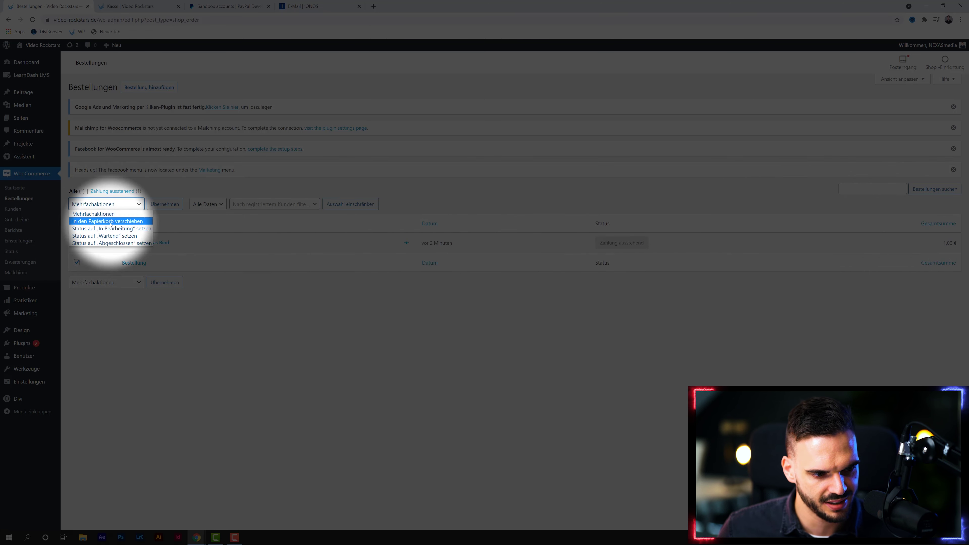
click(107, 221)
click(164, 204)
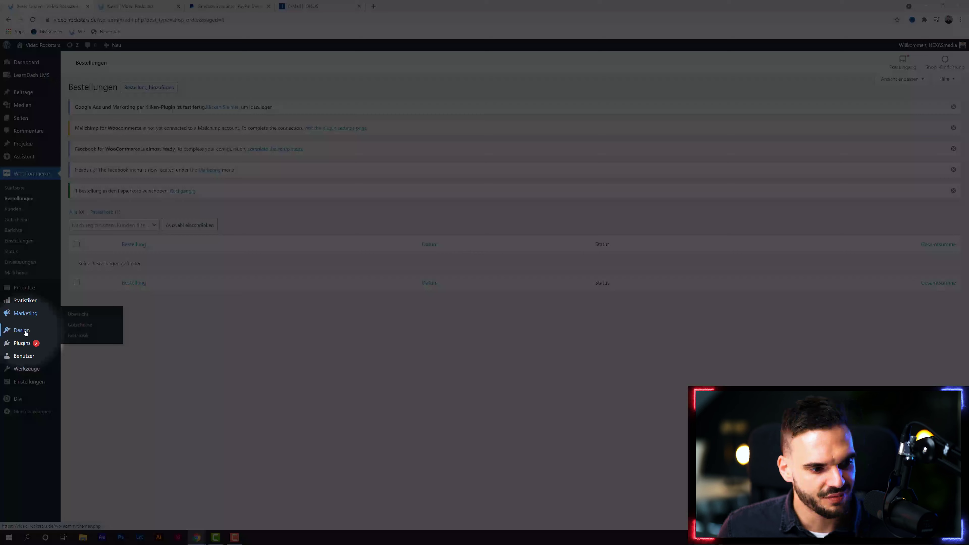
Step: Search the plugin directory under Plugins > Installieren for 'paypal'
mouse_move(22, 342)
click(79, 355)
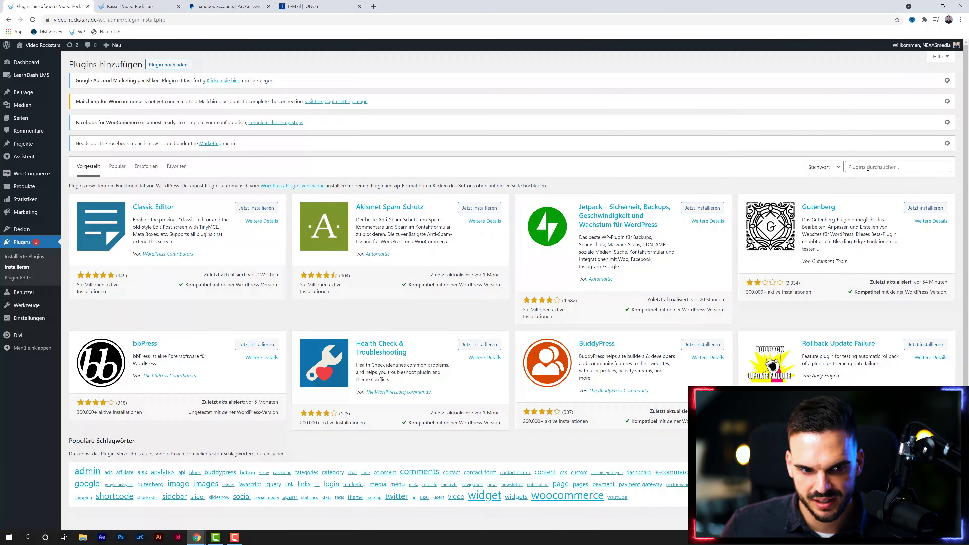
click(868, 168)
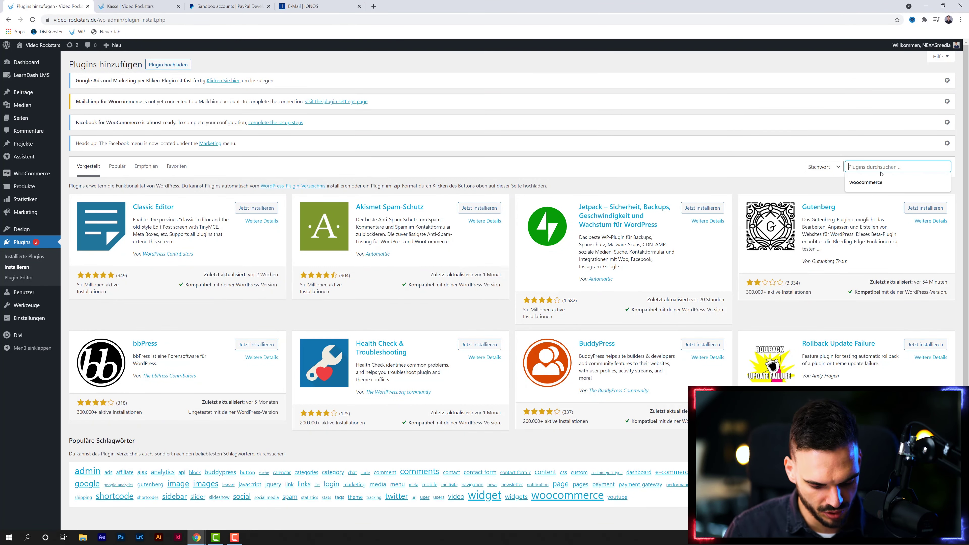
text(paypal)
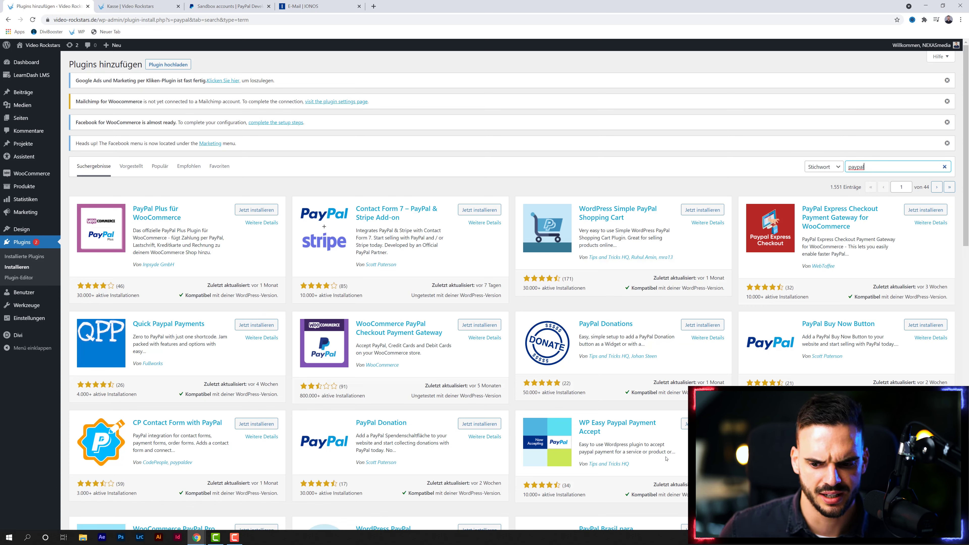
Step: Go to WooCommerce > Einstellungen > Zahlungen to view the payment methods
click(24, 256)
mouse_move(30, 174)
click(82, 226)
click(186, 107)
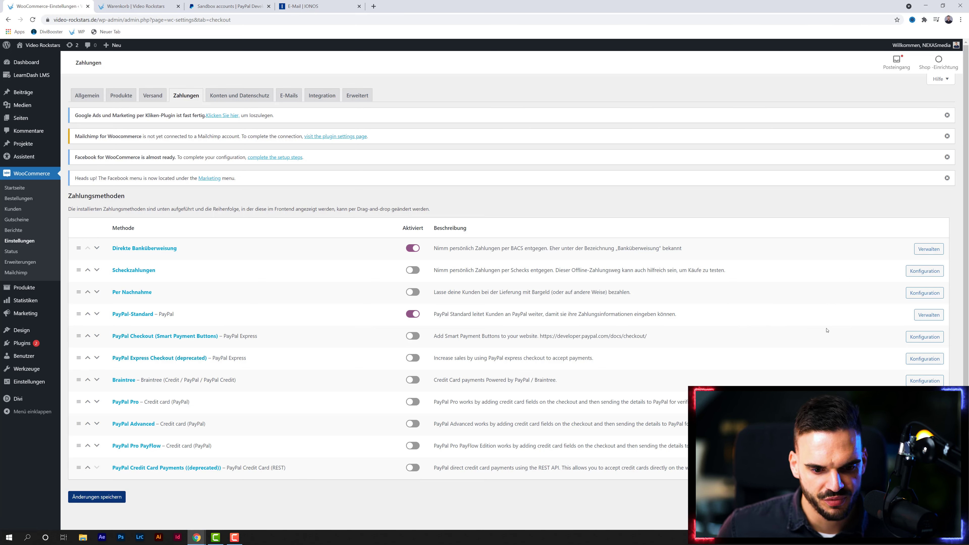
Step: Review PayPal Checkout's Sandbox Client ID and Secret fields, then return to PayPal Developer
click(920, 339)
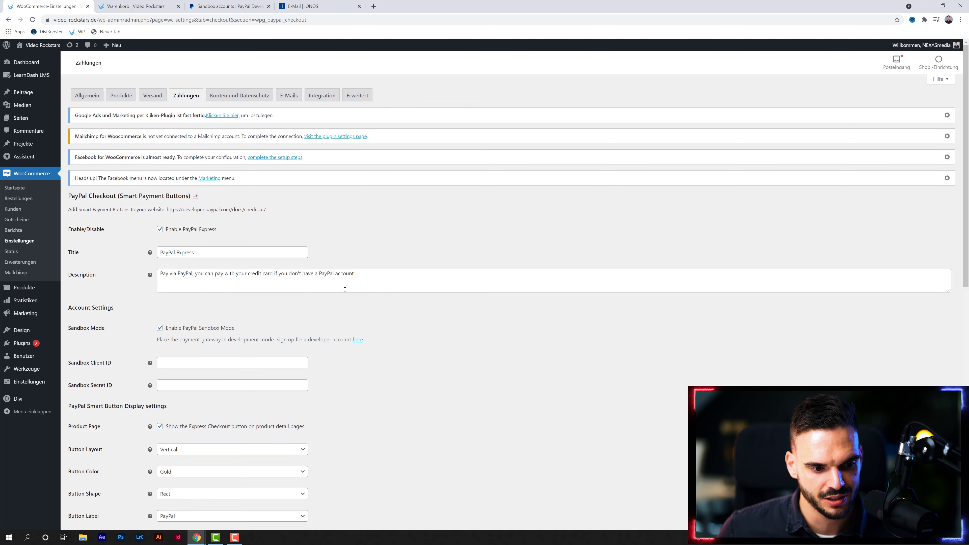
scroll(285, 297, down, 2)
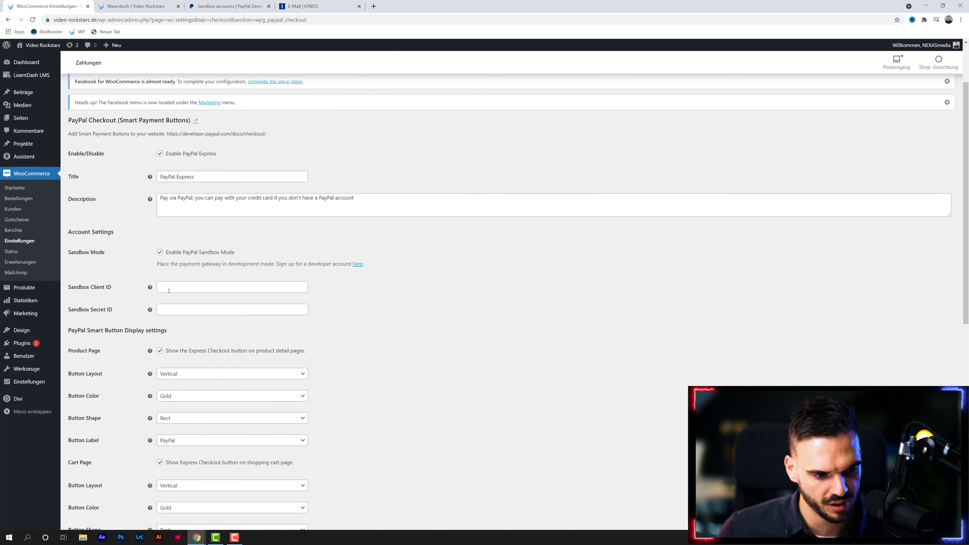
click(199, 288)
click(246, 312)
scroll(324, 329, down, 10)
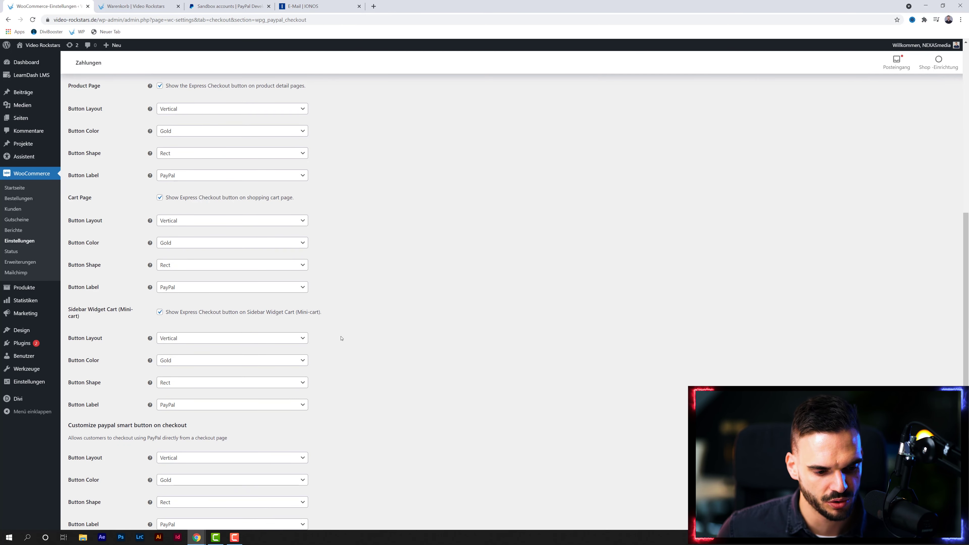
scroll(341, 338, up, 15)
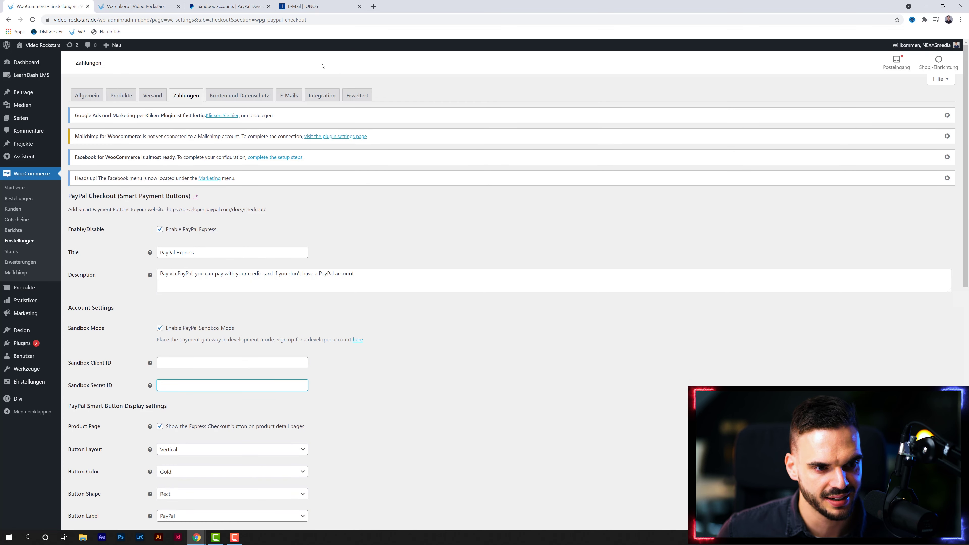
click(223, 6)
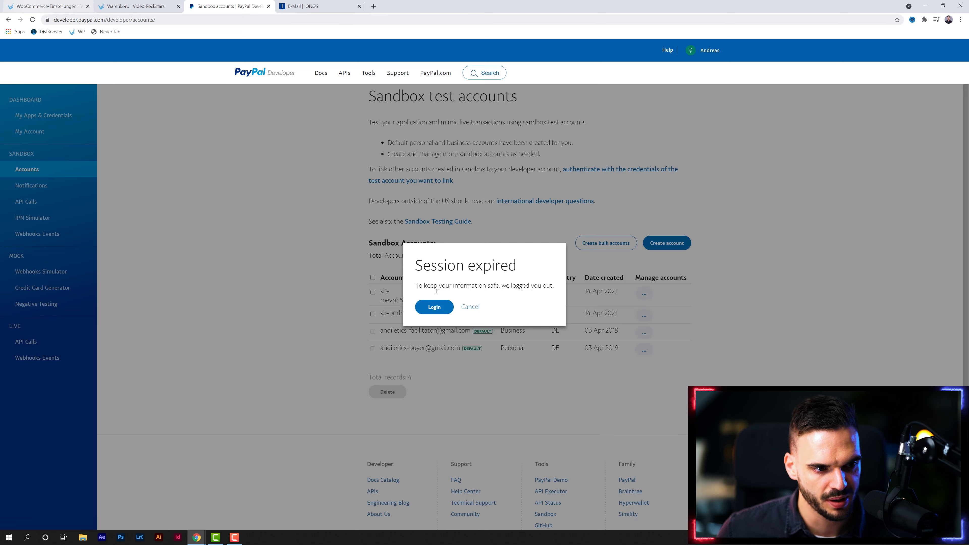
Step: Dismiss the session-expired notice, log back in, and reach the Credit Card Generator
click(470, 307)
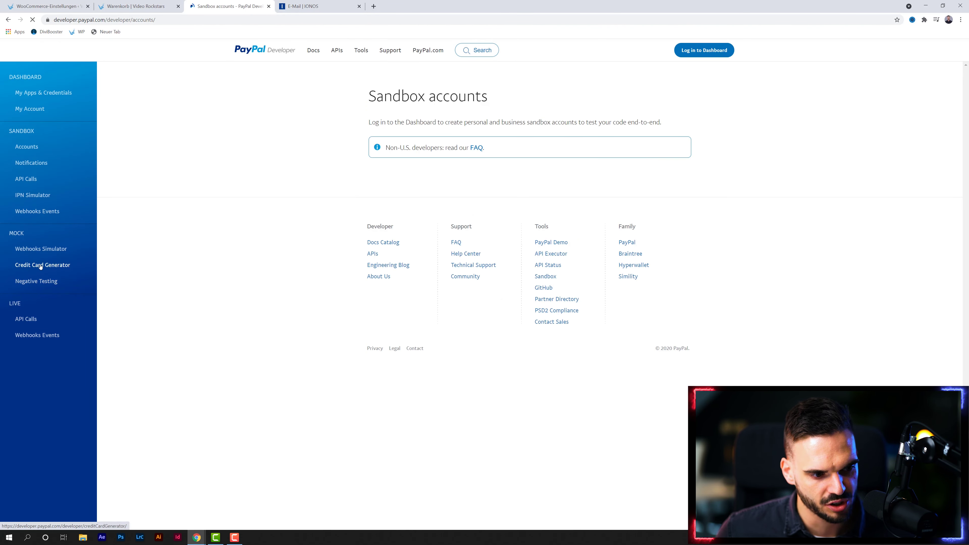
click(38, 266)
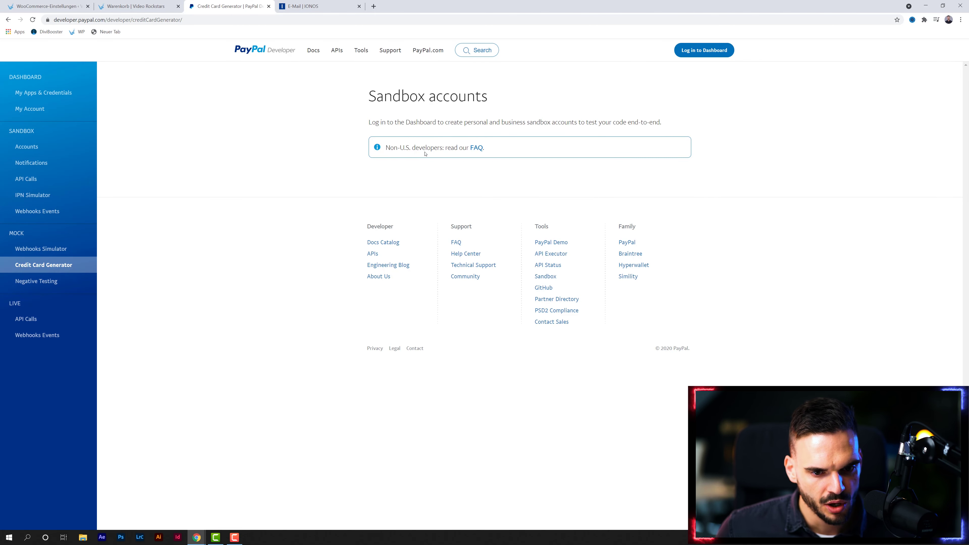
click(699, 50)
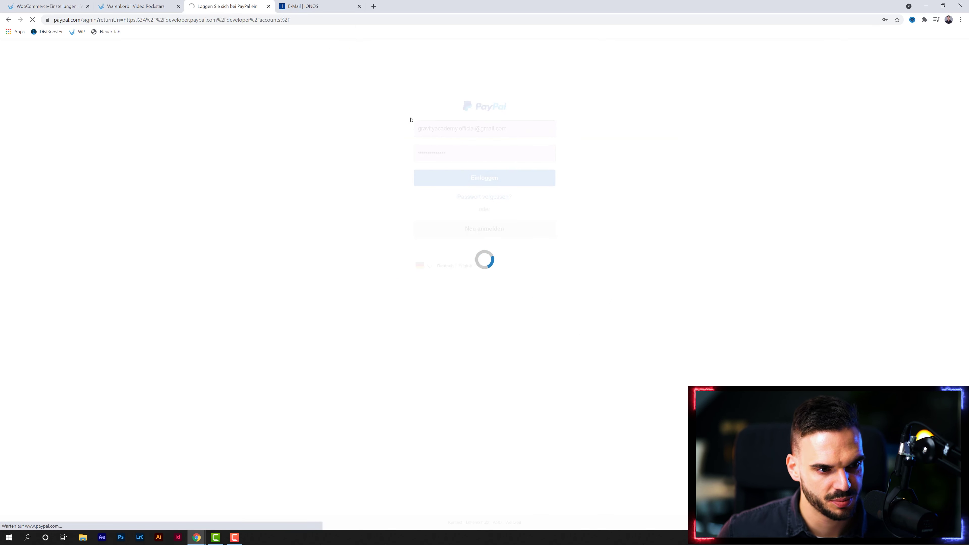
mouse_move(691, 70)
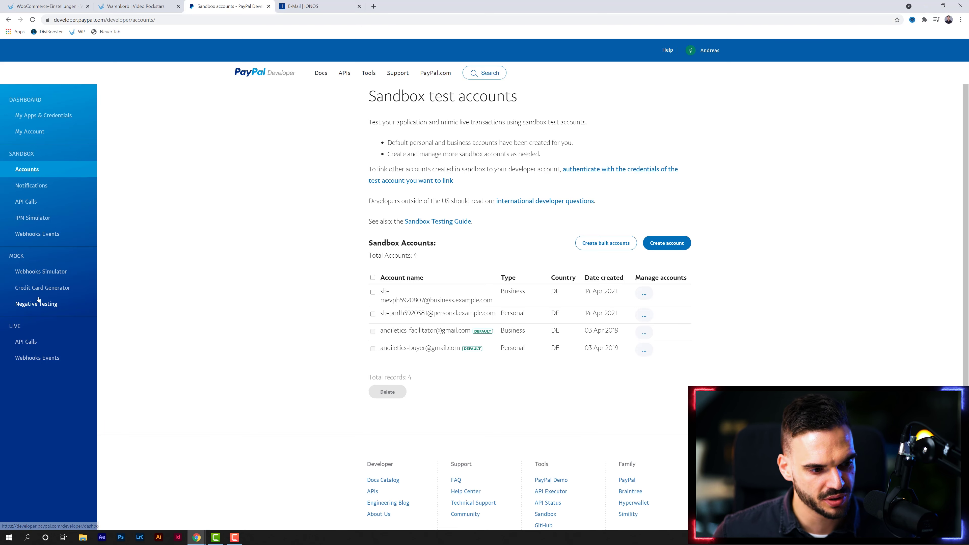
click(35, 289)
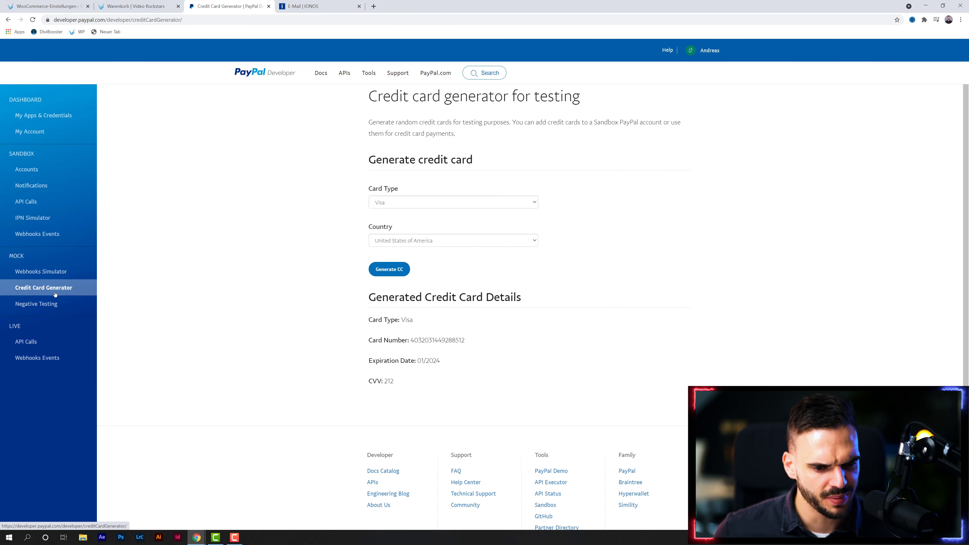
Step: Generate a MasterCard test credit card with country Germany
click(433, 204)
click(408, 220)
click(424, 239)
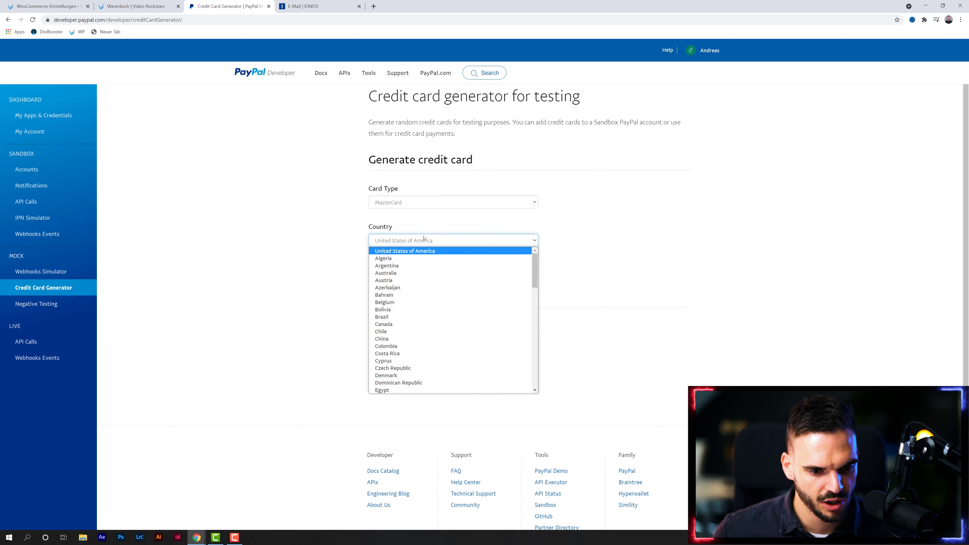
key(g)
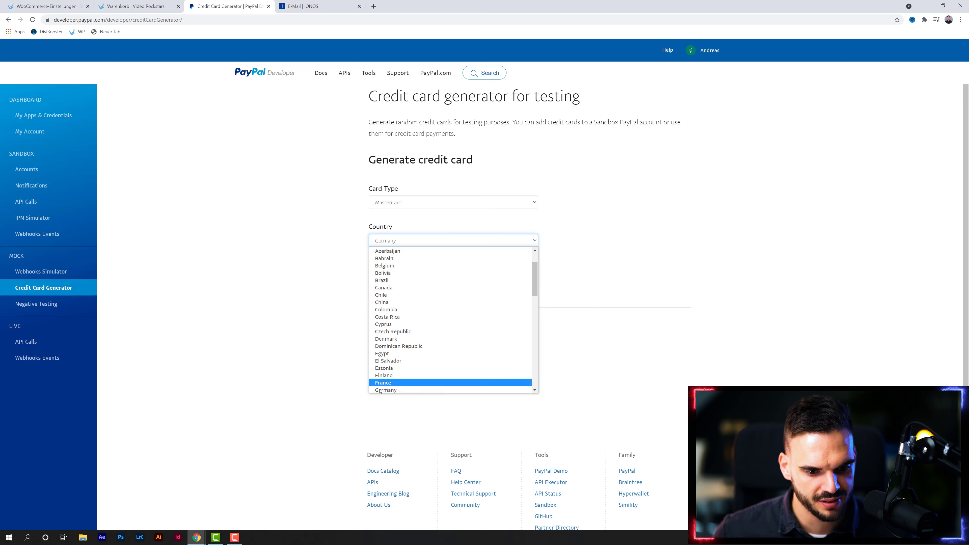
click(406, 391)
click(392, 274)
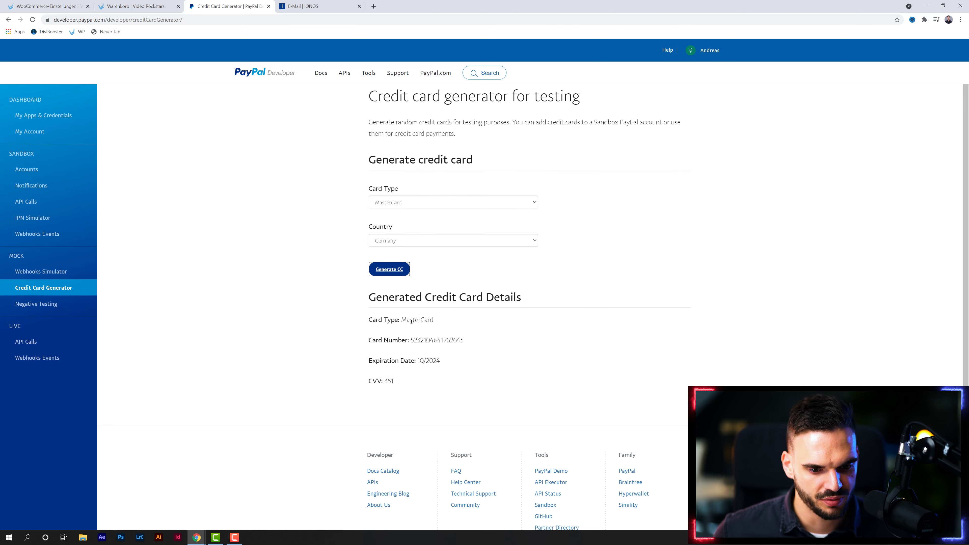
Step: Copy the generated card number, expiry date and CVV, then return to WooCommerce
drag(418, 361, 464, 362)
drag(383, 381, 442, 386)
click(433, 340)
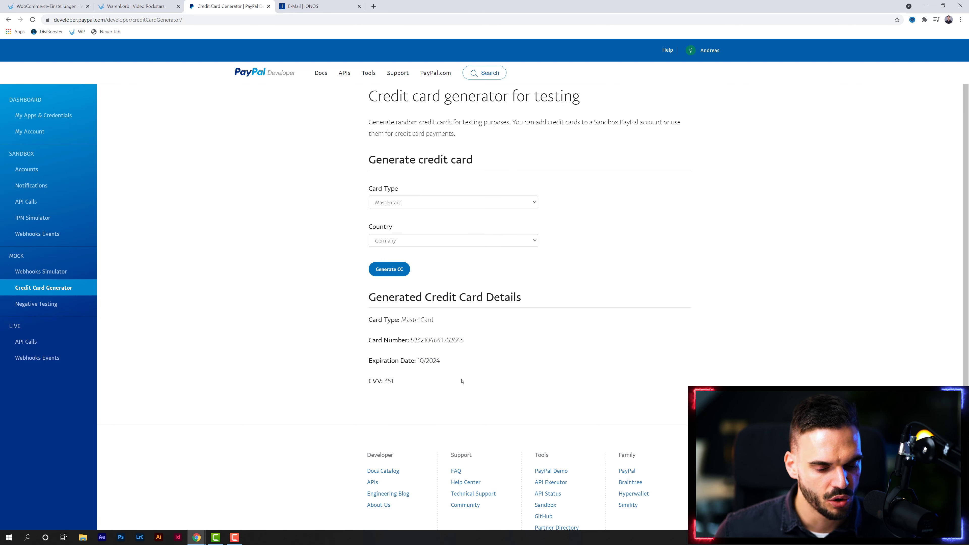
double_click(433, 340)
click(424, 361)
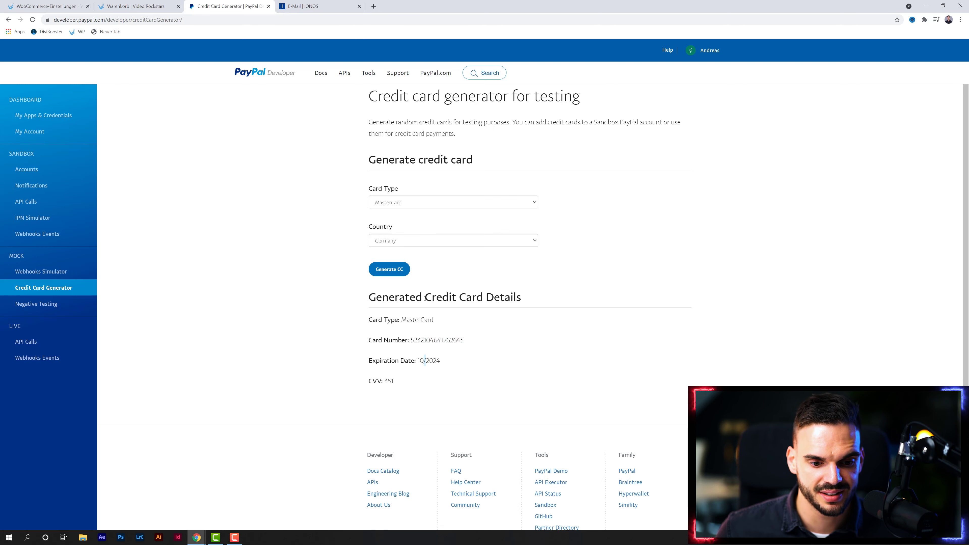
click(408, 205)
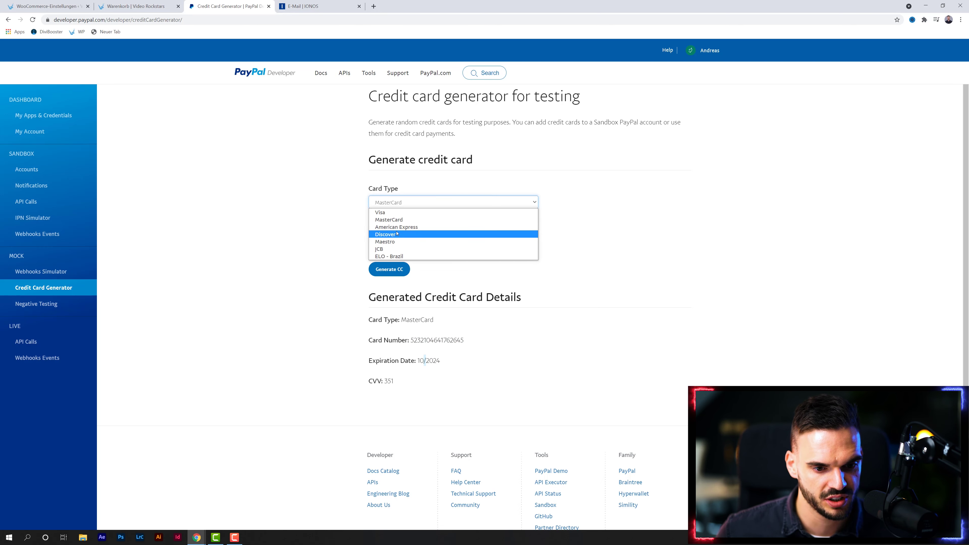
click(451, 330)
drag(476, 395, 368, 317)
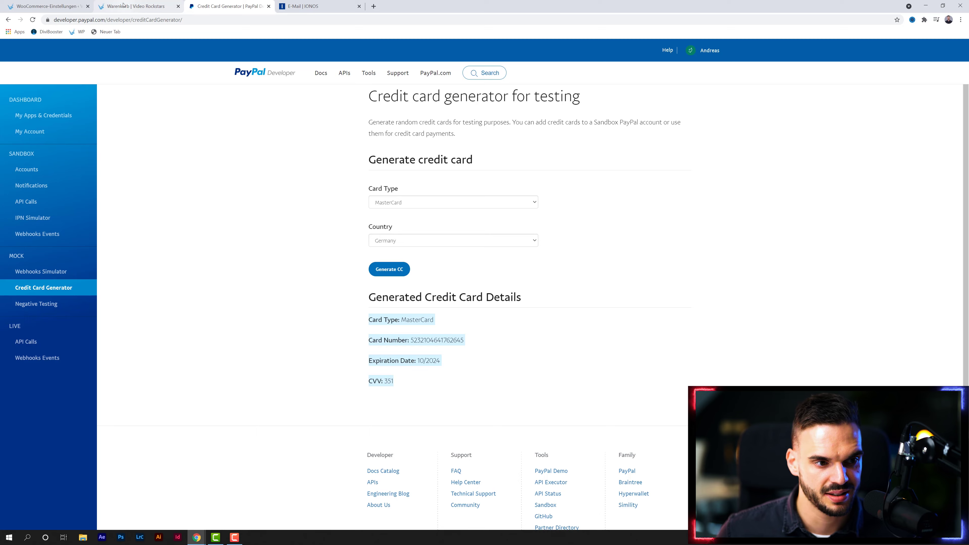
click(48, 6)
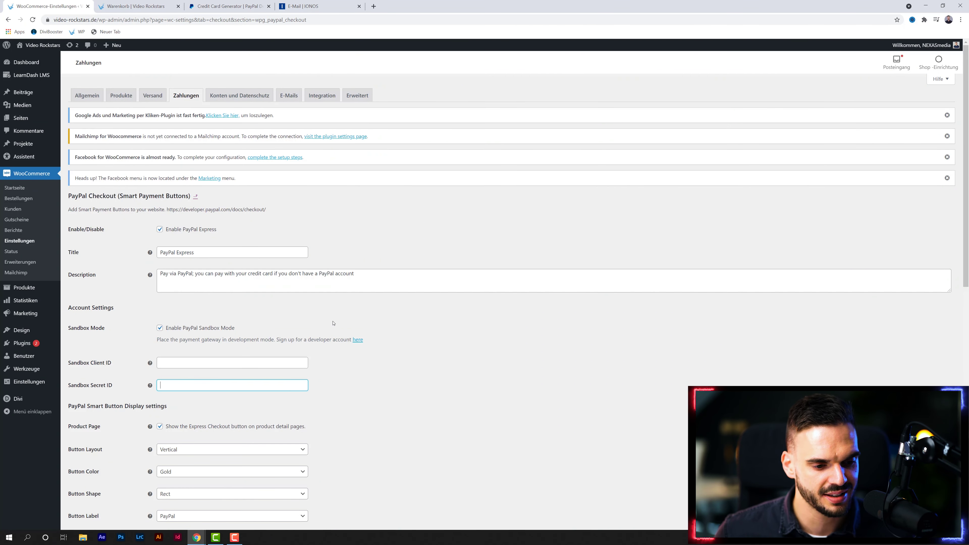